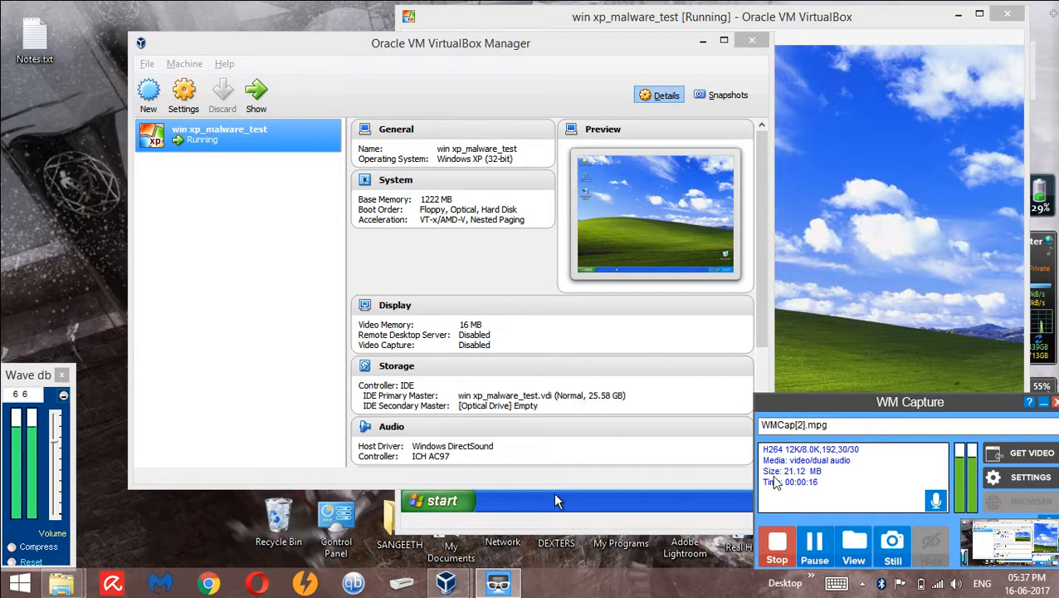
{"action": "left_click", "coordinate": [834, 32]}
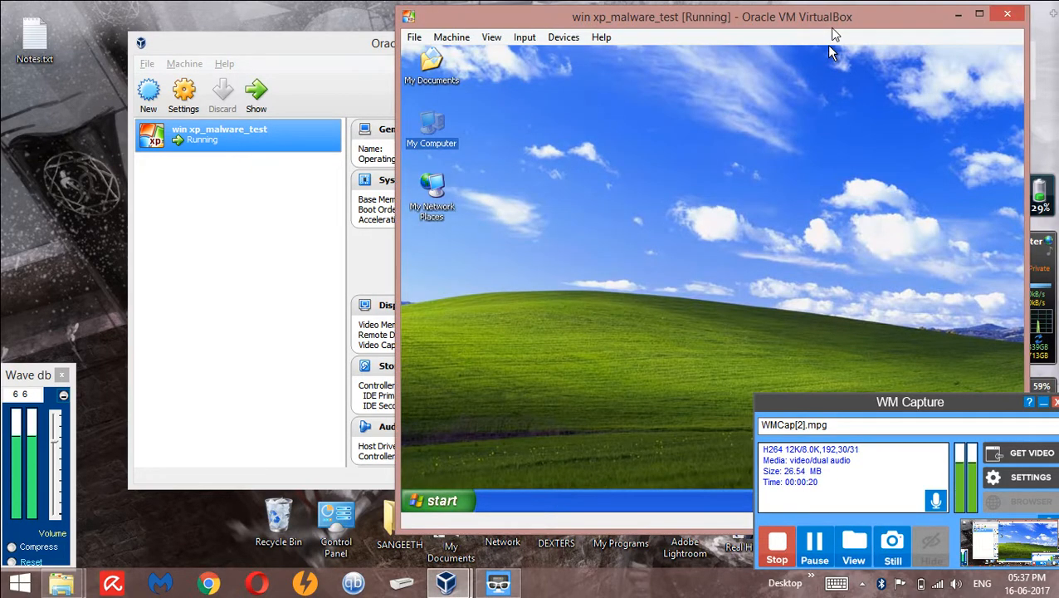
{"action": "left_click", "coordinate": [360, 44]}
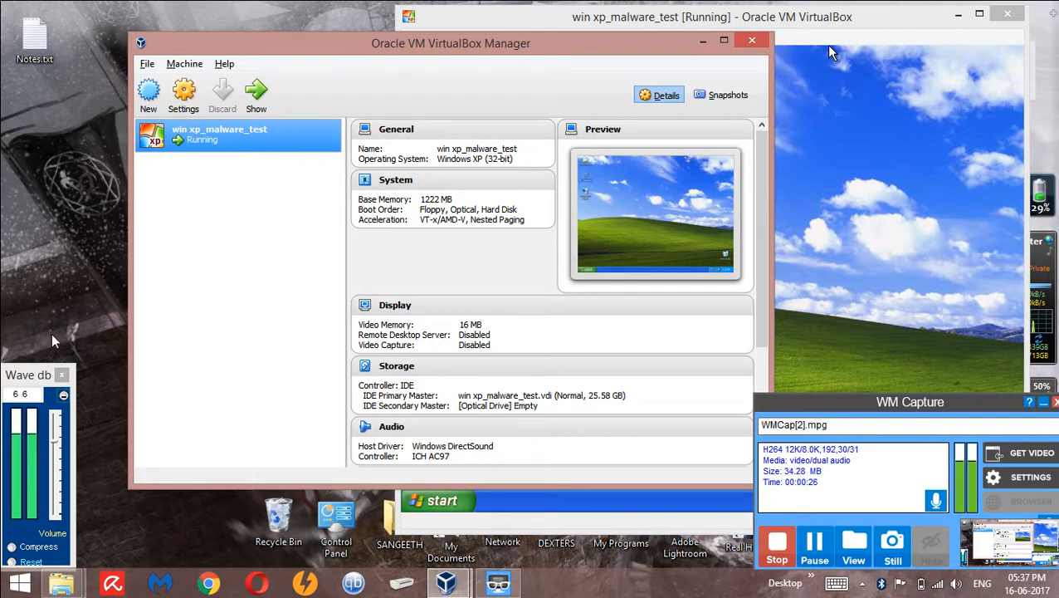
Switch to the File Explorer window of the UBUNTU (I:) drive and select the Virtual Box Shared folder.
{"action": "mouse_move", "coordinate": [71, 586]}
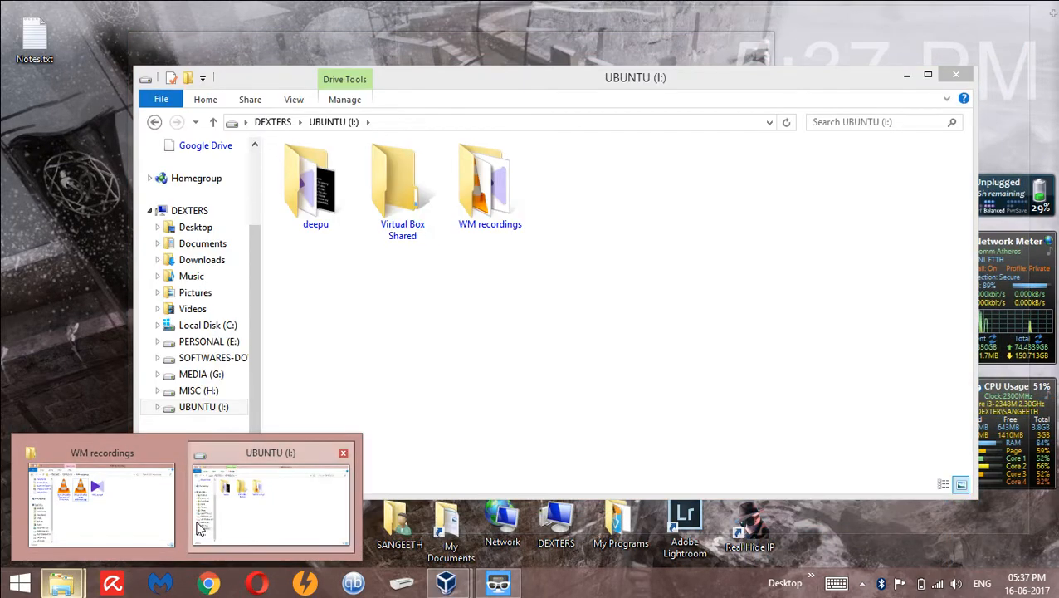
{"action": "left_click", "coordinate": [231, 494]}
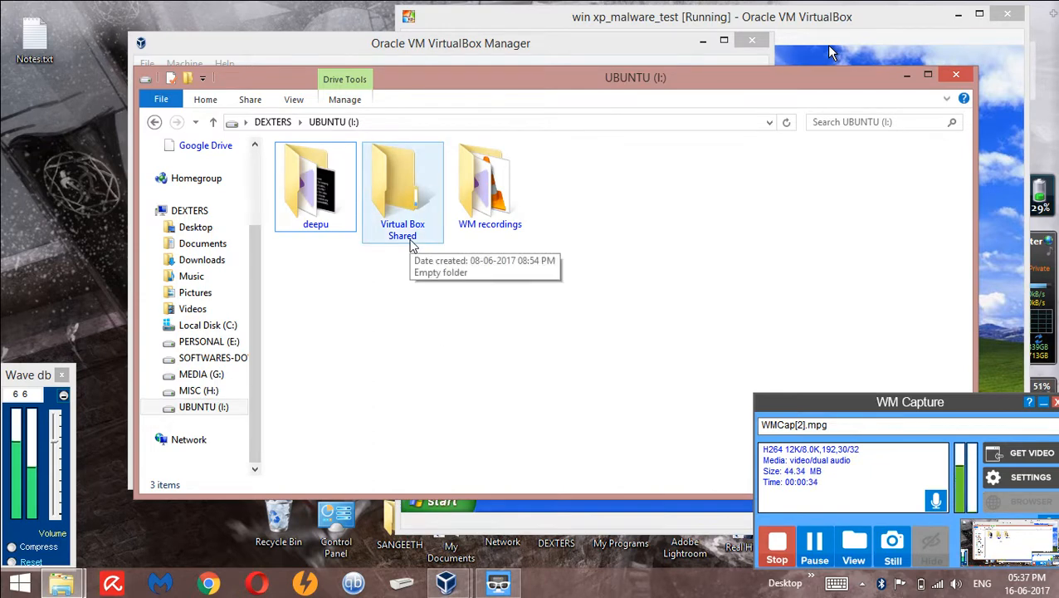
{"action": "left_click", "coordinate": [492, 226]}
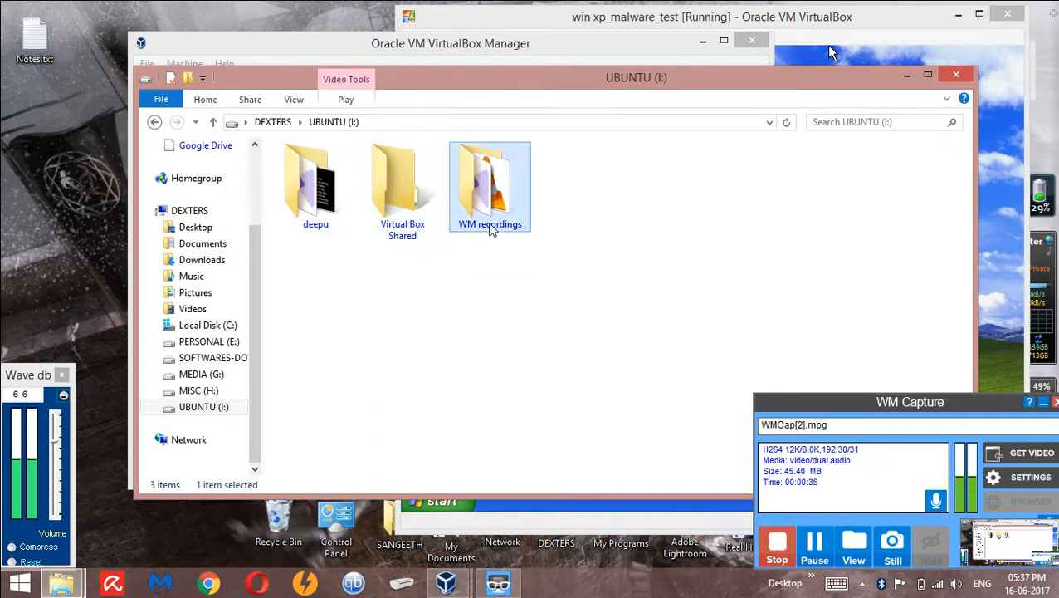
{"action": "left_click", "coordinate": [425, 223]}
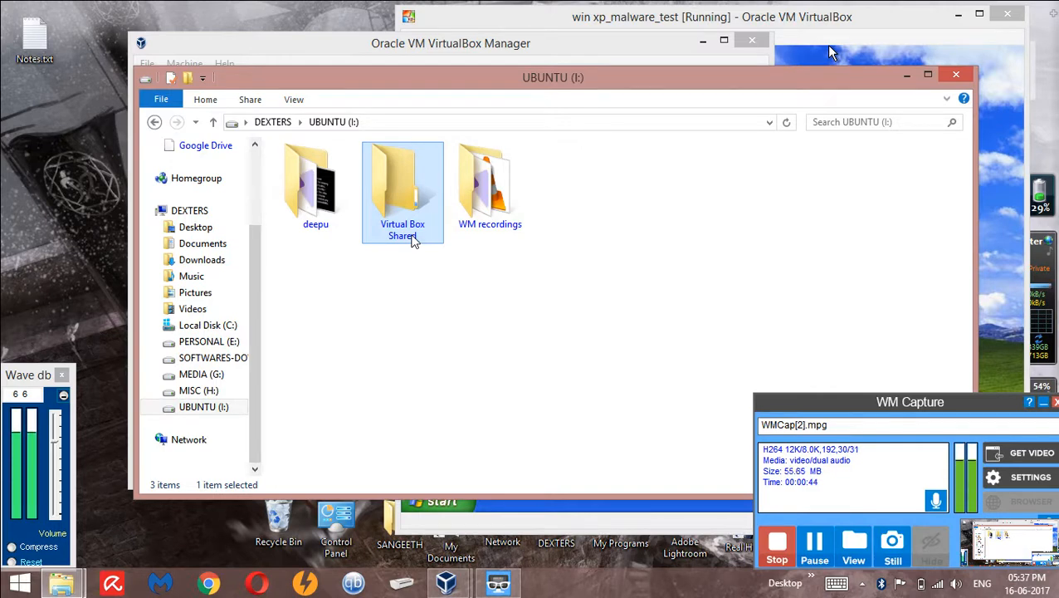
Share the Virtual Box Shared folder on the host through specific-people sharing, choosing Everyone, and finish the sharing dialog.
{"action": "right_click", "coordinate": [412, 238]}
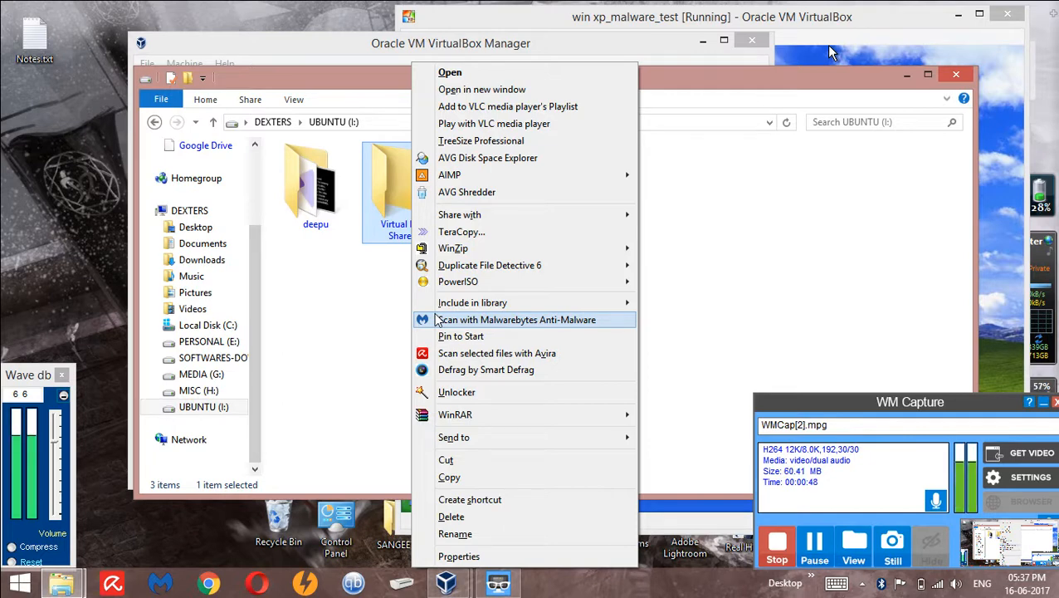
{"action": "mouse_move", "coordinate": [517, 221]}
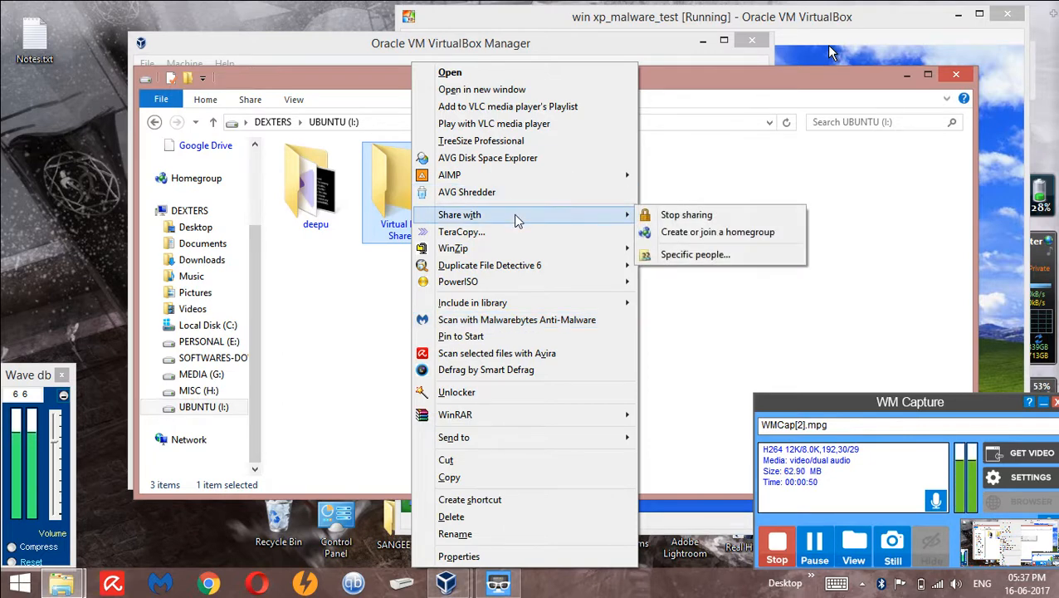
{"action": "left_click", "coordinate": [662, 257]}
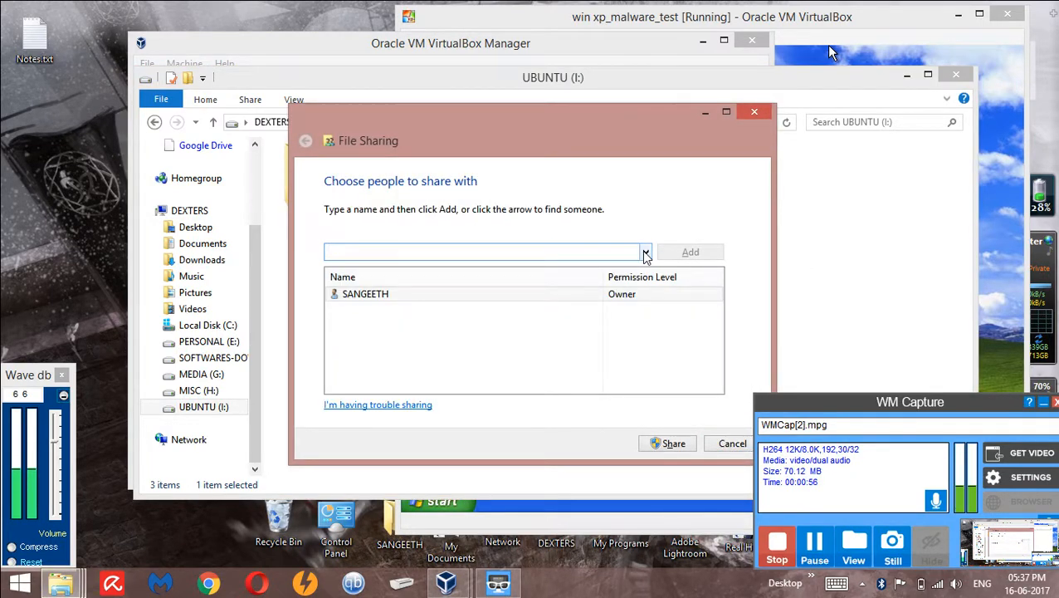
{"action": "left_click", "coordinate": [646, 254]}
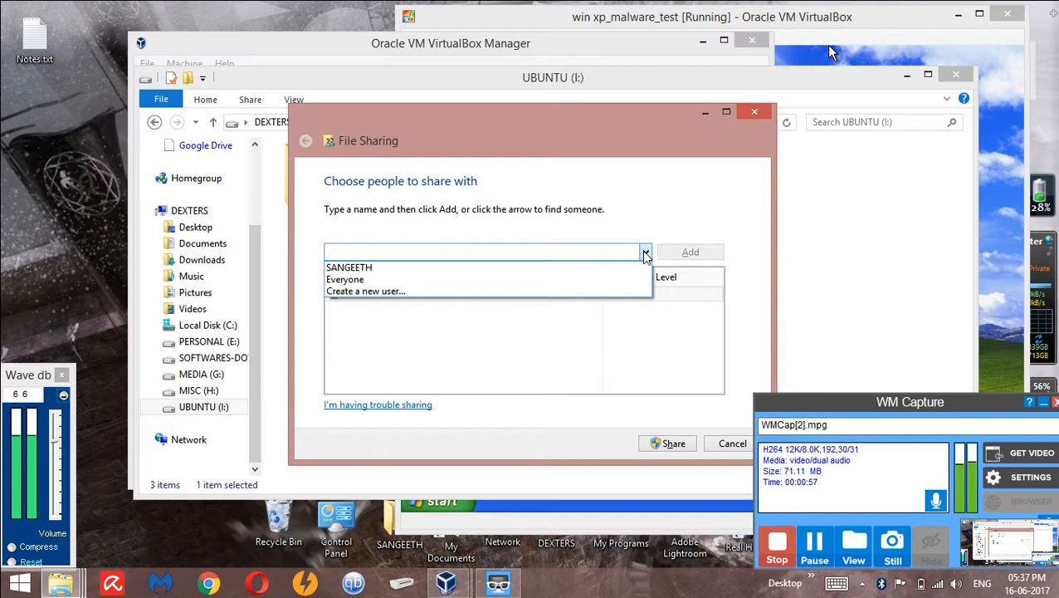
{"action": "left_click", "coordinate": [575, 280]}
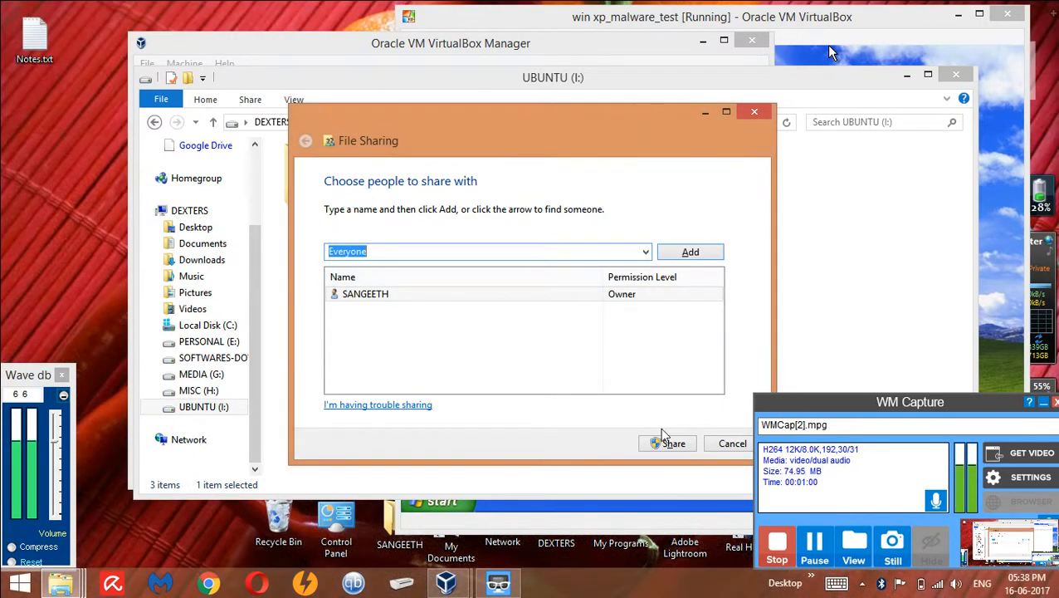
{"action": "left_click", "coordinate": [666, 443]}
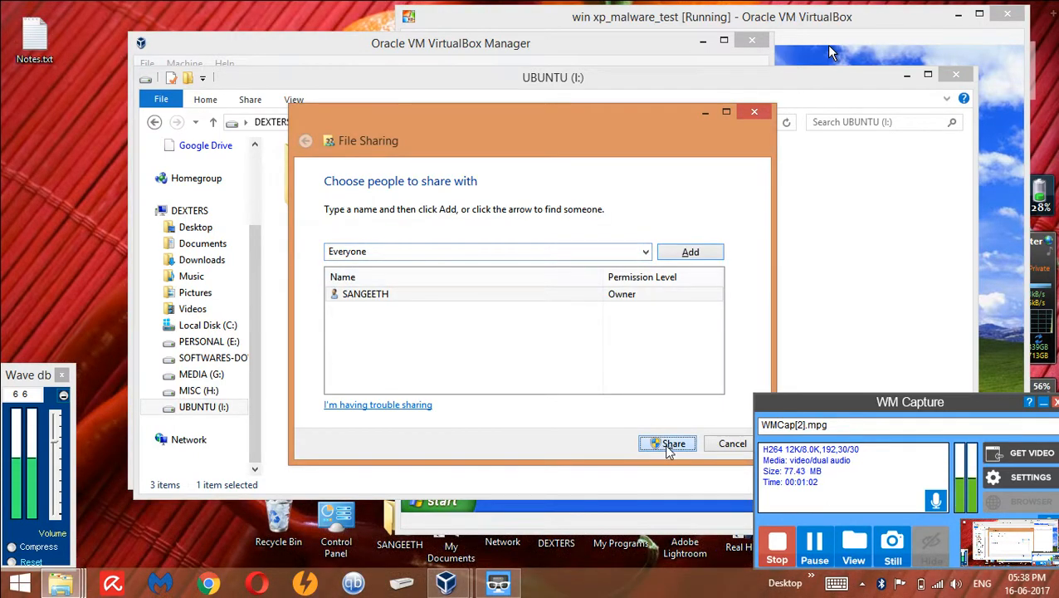
{"action": "left_click", "coordinate": [1044, 403]}
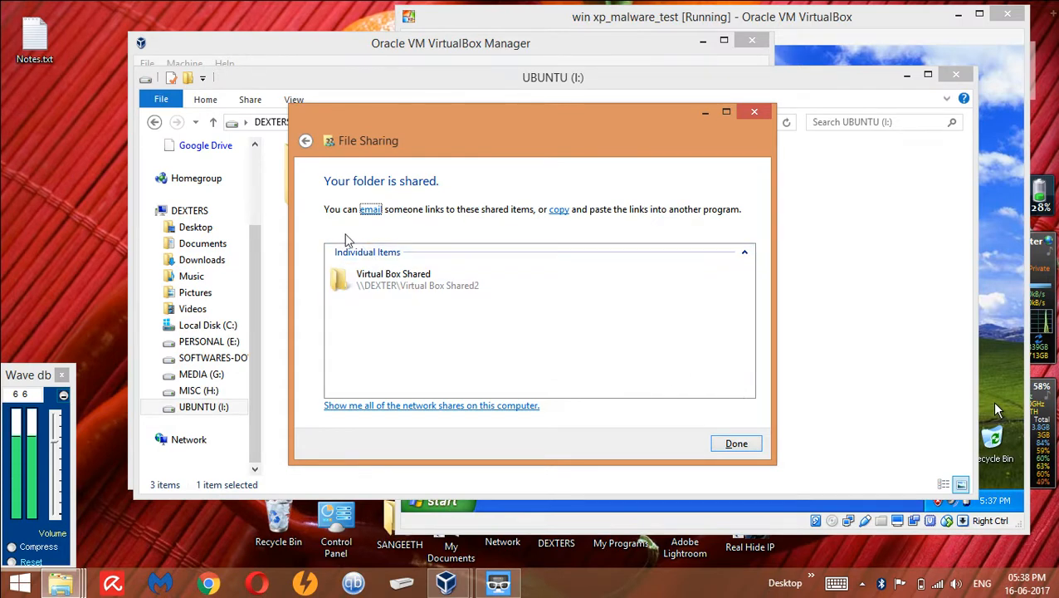
{"action": "left_click", "coordinate": [737, 444]}
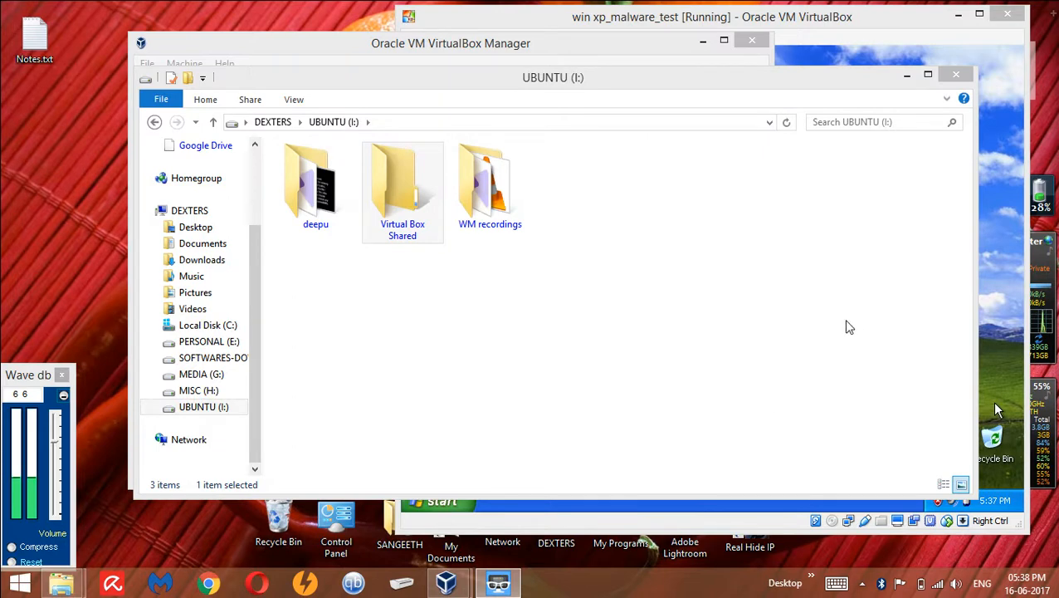
Minimize the drive window and open the Shared Folders settings of the win xp_malware_test machine in VirtualBox Manager.
{"action": "left_click", "coordinate": [422, 259]}
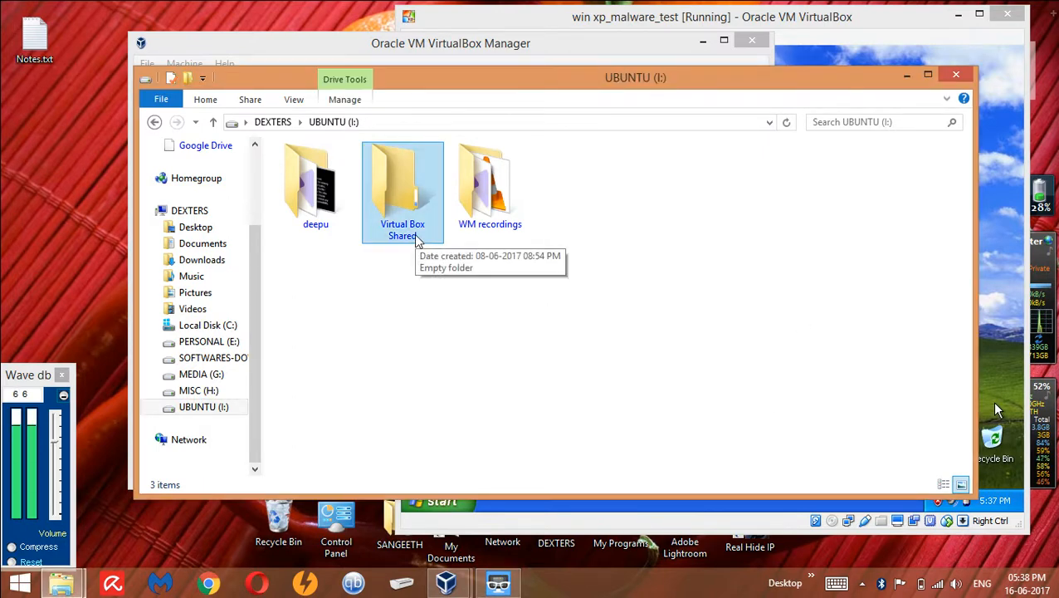
{"action": "left_click", "coordinate": [908, 77]}
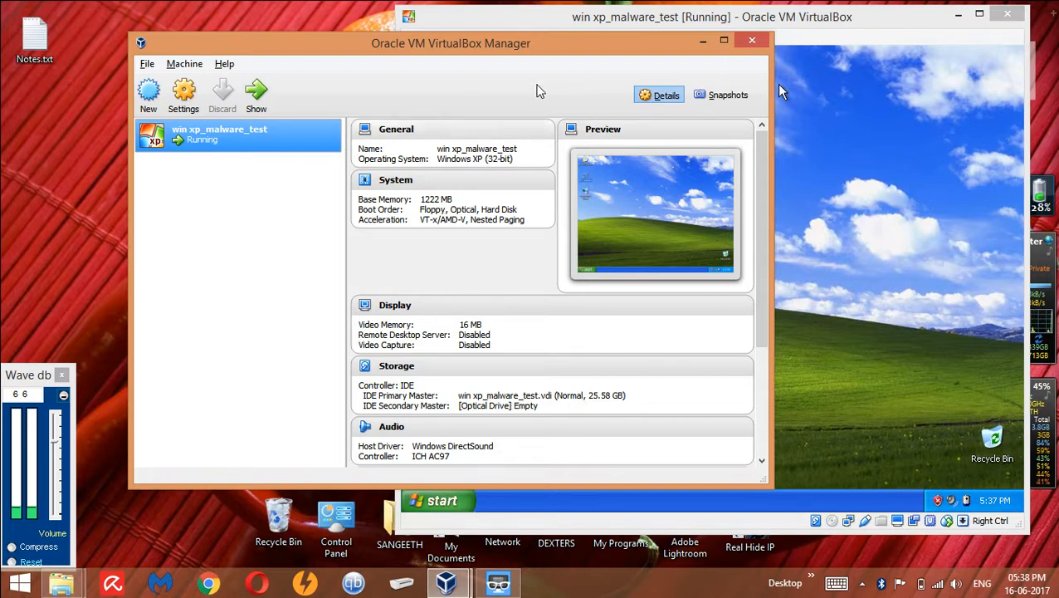
{"action": "left_click_drag", "start_coordinate": [522, 62], "coordinate": [518, 84]}
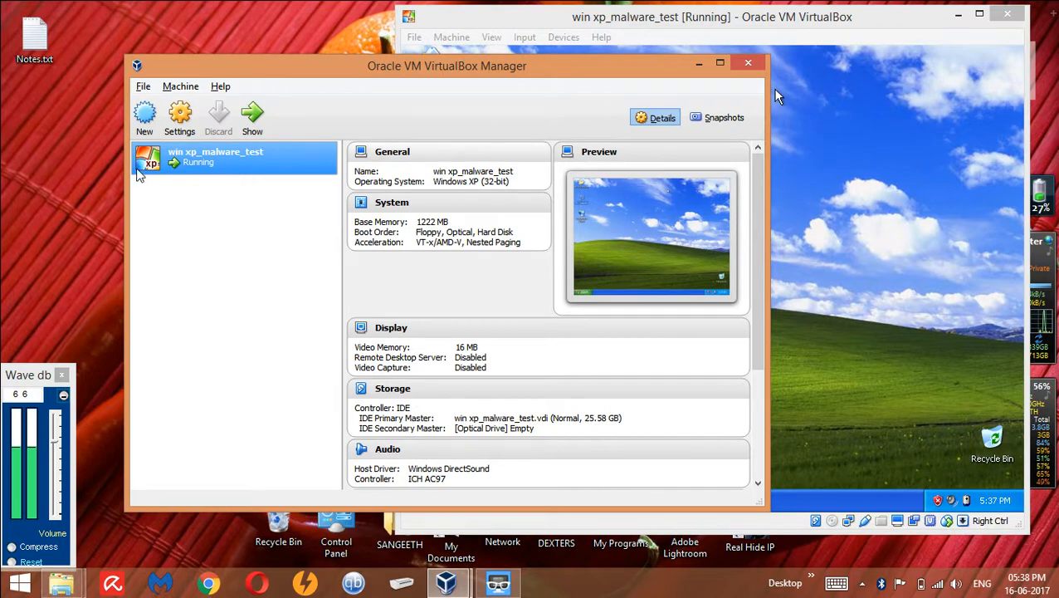
{"action": "left_click", "coordinate": [196, 138]}
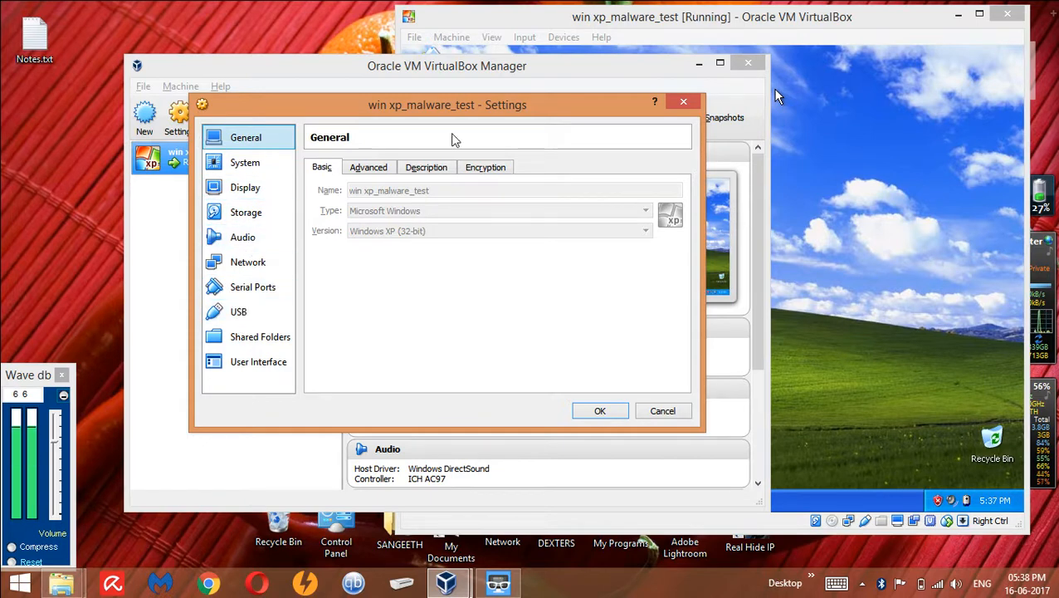
{"action": "left_click", "coordinate": [259, 352]}
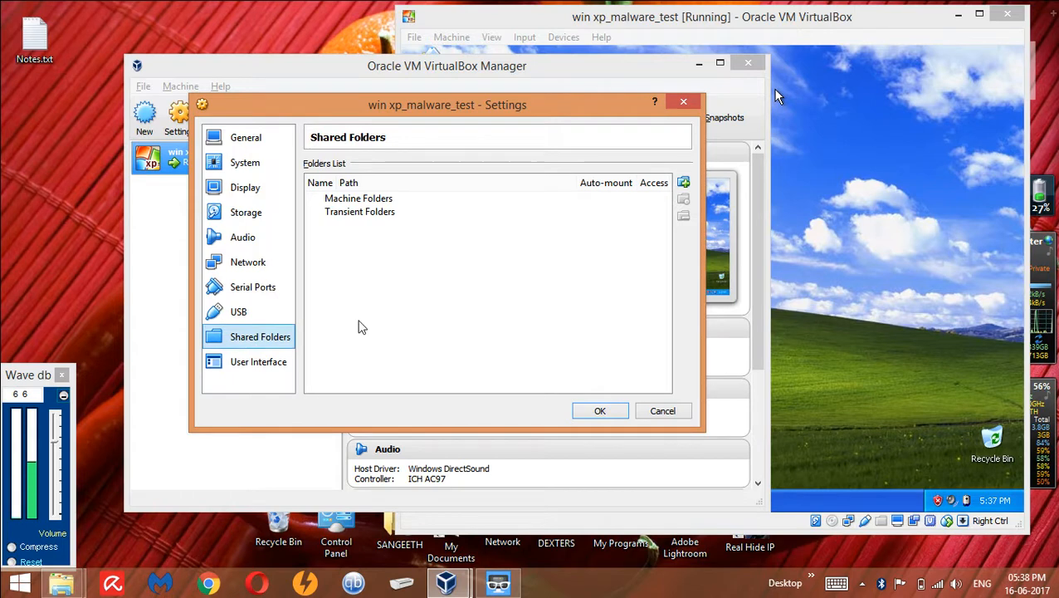
Add a new share to the virtual machine, browsing to I:\Virtual Box Shared as its folder path.
{"action": "left_click", "coordinate": [683, 184]}
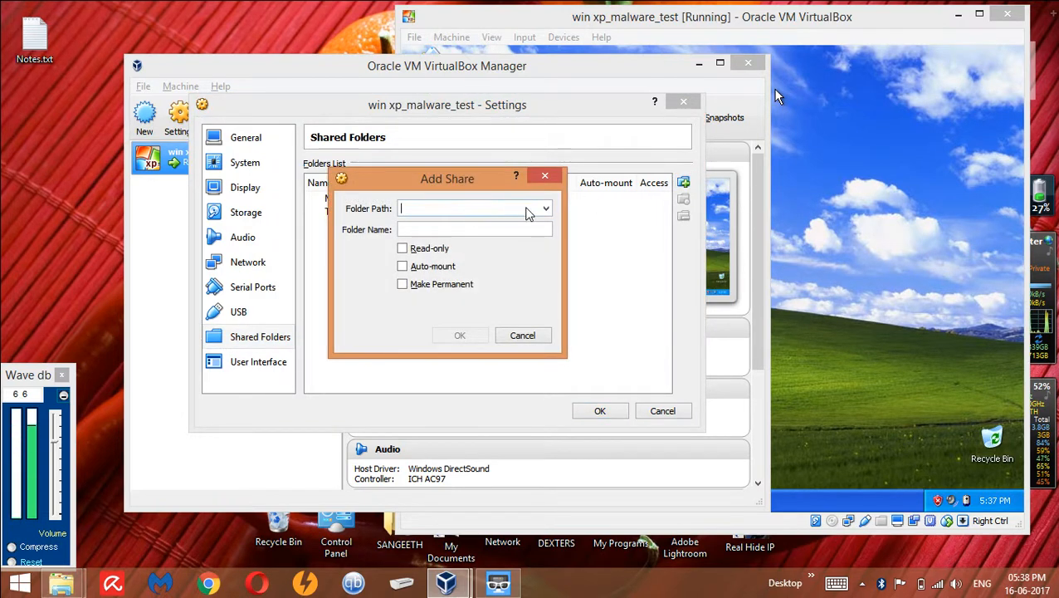
{"action": "left_click", "coordinate": [547, 211]}
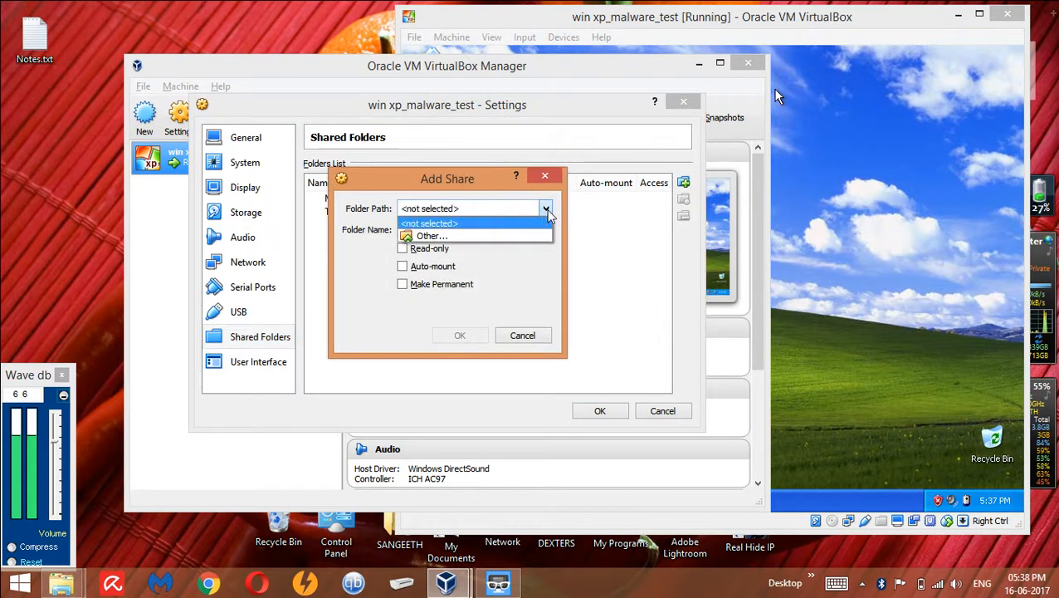
{"action": "left_click", "coordinate": [511, 238]}
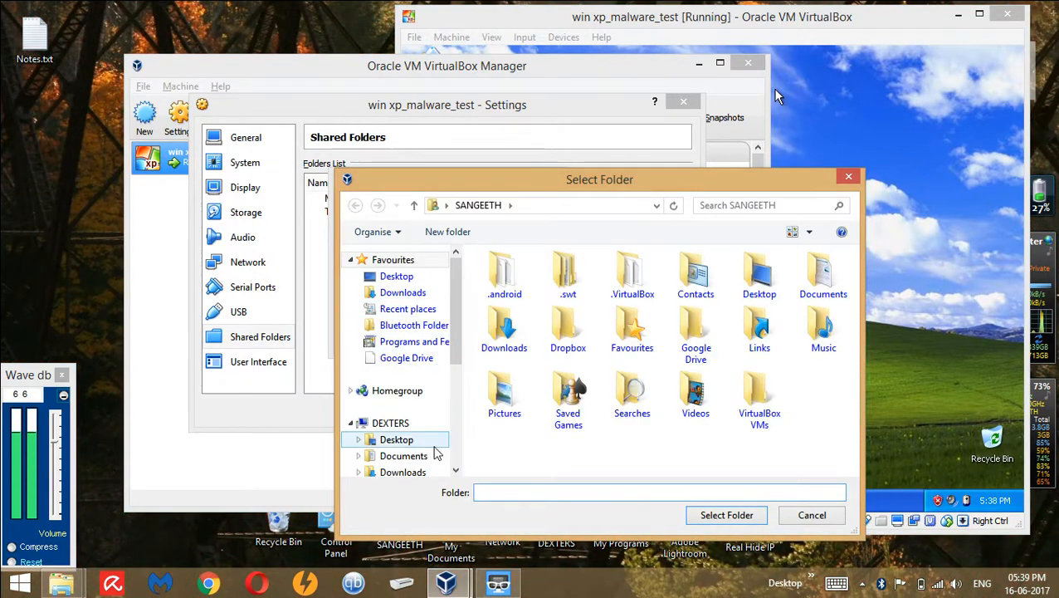
{"action": "scroll", "coordinate": [440, 448], "scroll_direction": "down", "scroll_amount": 4}
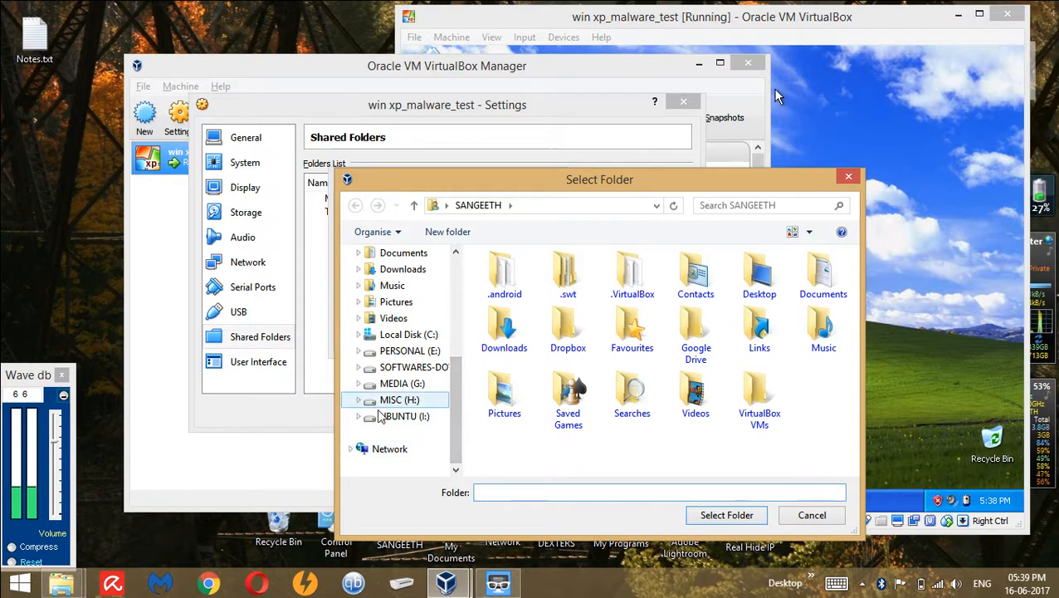
{"action": "left_click", "coordinate": [357, 417]}
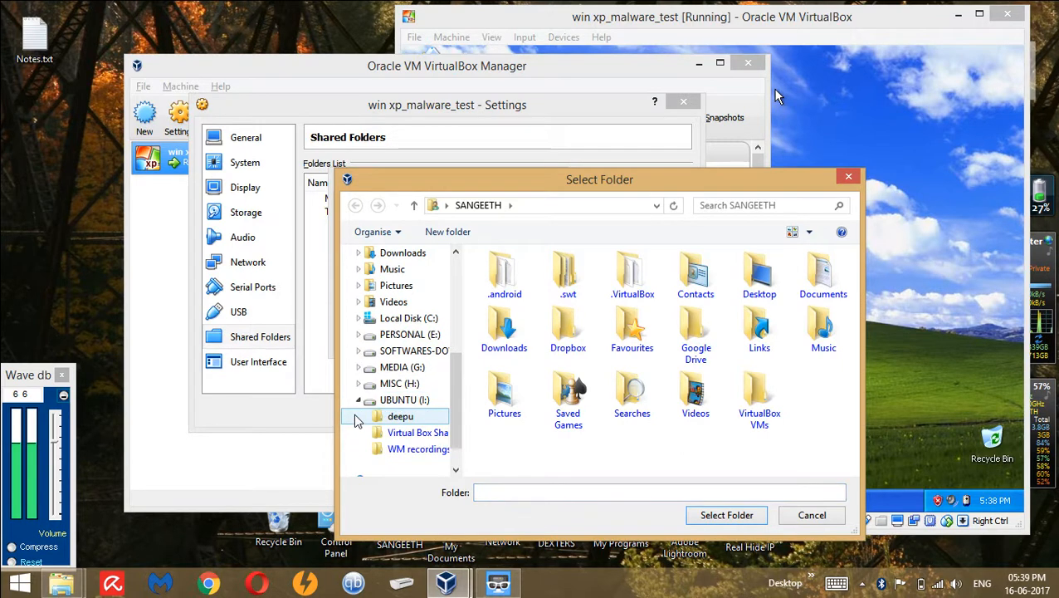
{"action": "left_click", "coordinate": [415, 434]}
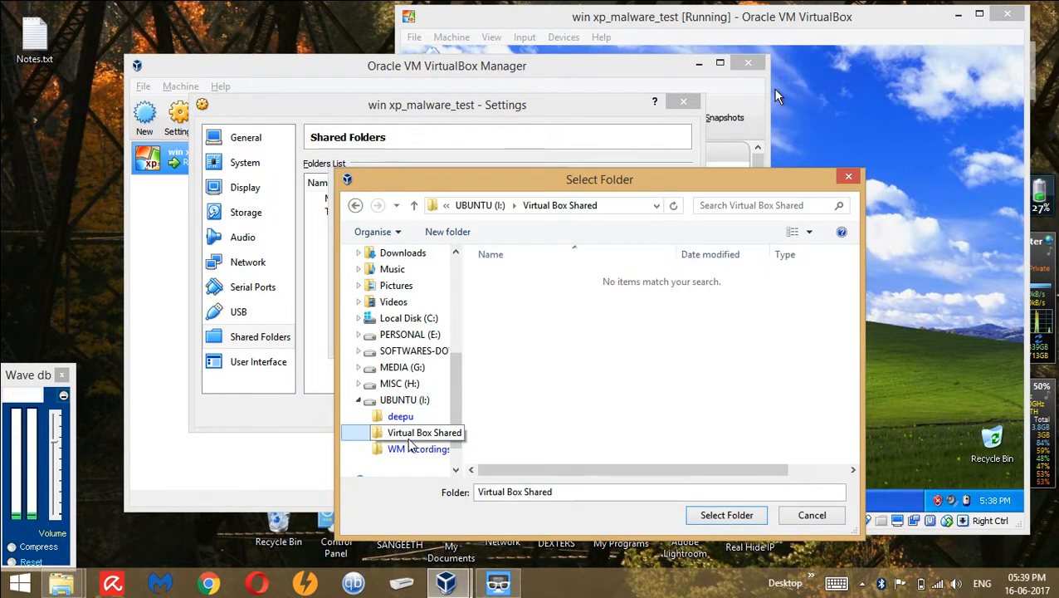
{"action": "left_click", "coordinate": [696, 512]}
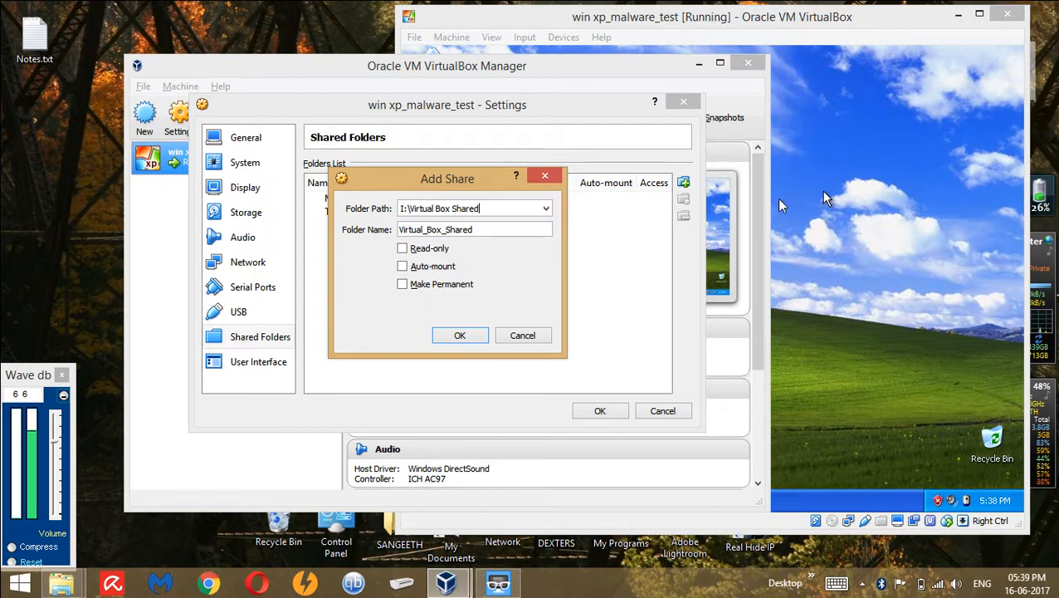
Enable Auto-mount and Read-only for the new share, then confirm the share and the machine settings.
{"action": "left_click", "coordinate": [404, 271]}
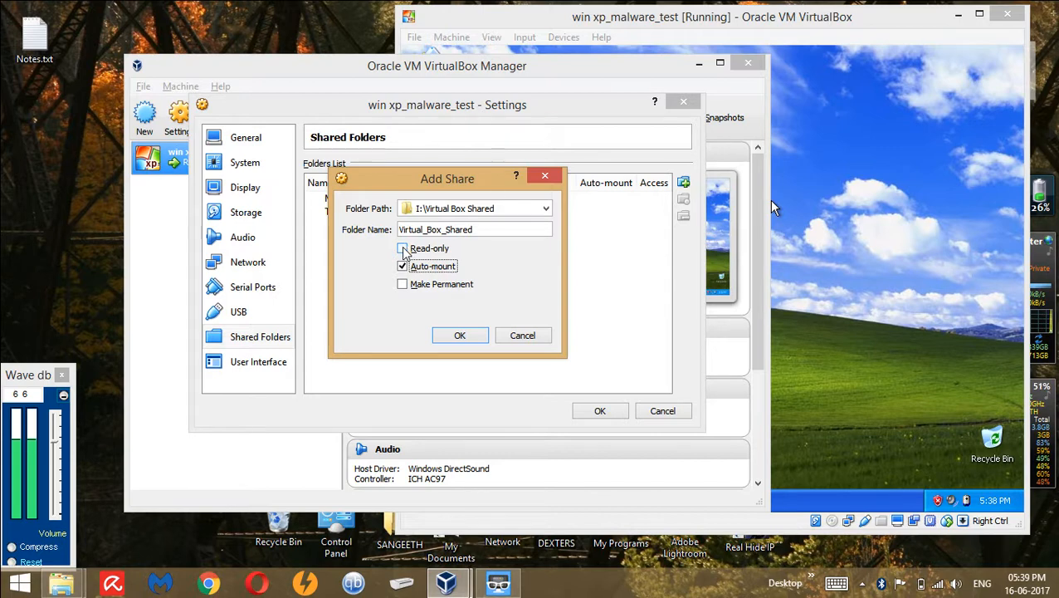
{"action": "left_click", "coordinate": [404, 249]}
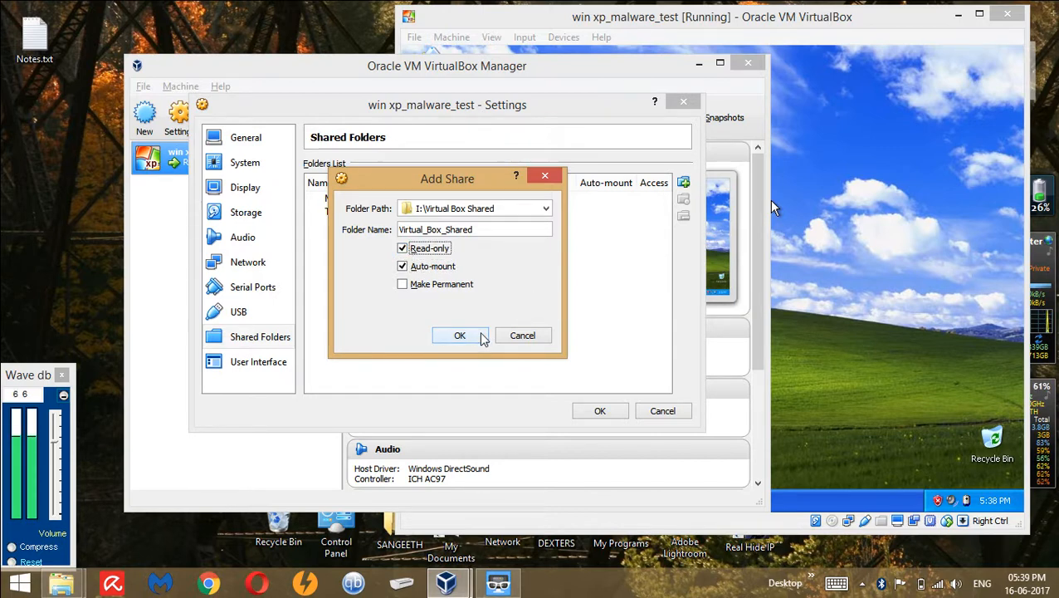
{"action": "left_click", "coordinate": [459, 335]}
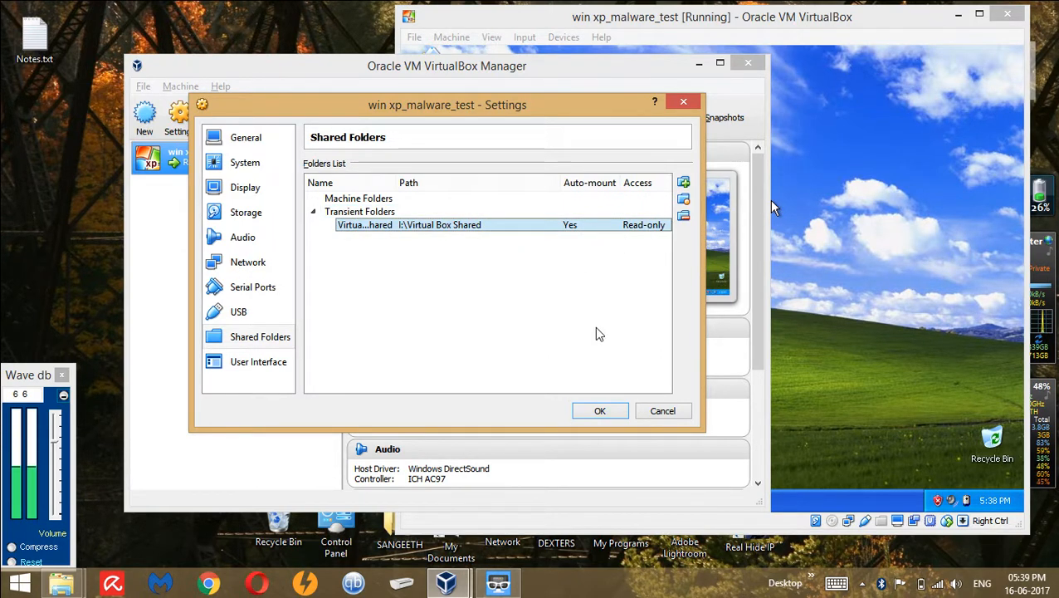
{"action": "left_click", "coordinate": [600, 410]}
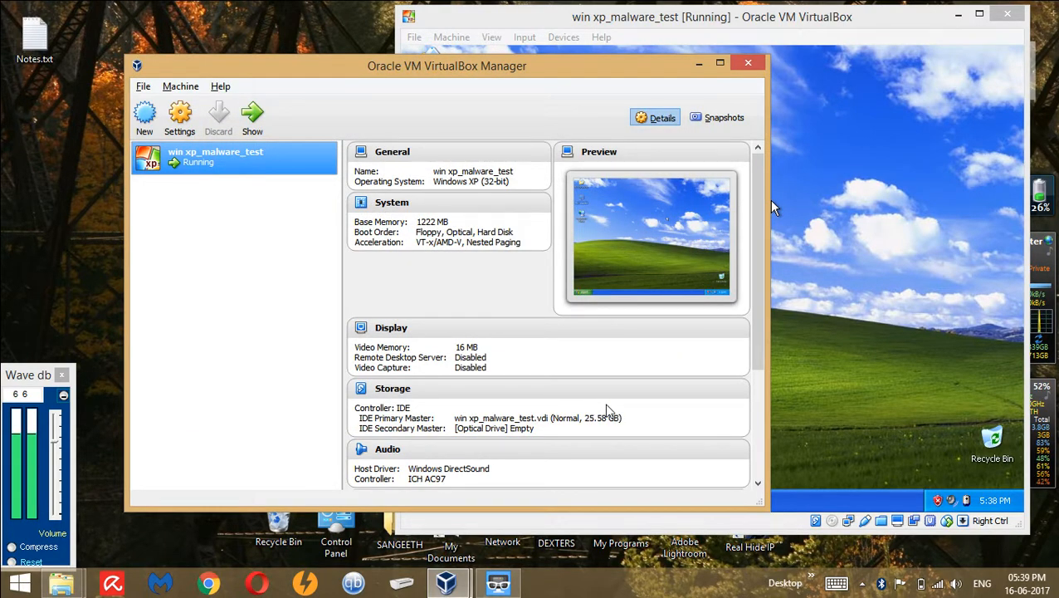
Open My Network Places in the XP guest and start adding a network place with the option to choose another network location.
{"action": "left_click", "coordinate": [837, 374]}
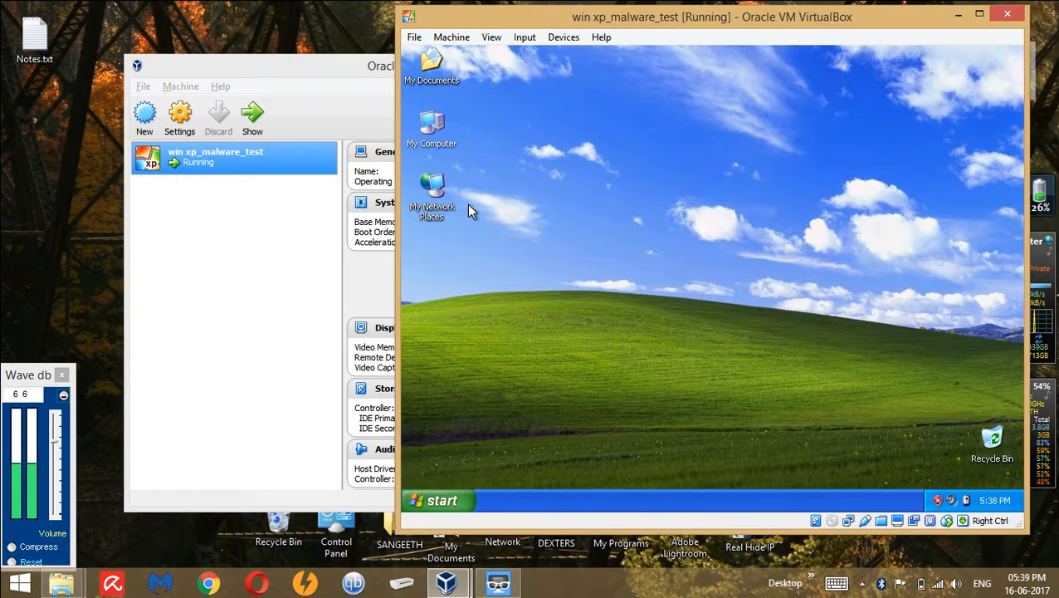
{"action": "left_click", "coordinate": [440, 209]}
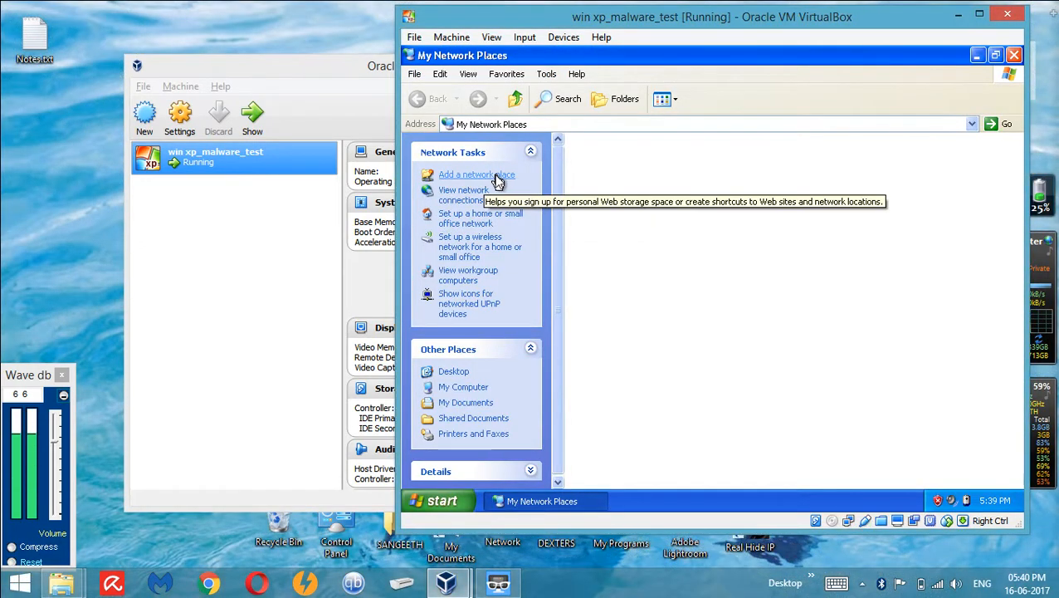
{"action": "left_click", "coordinate": [497, 180]}
{"action": "left_click", "coordinate": [496, 179]}
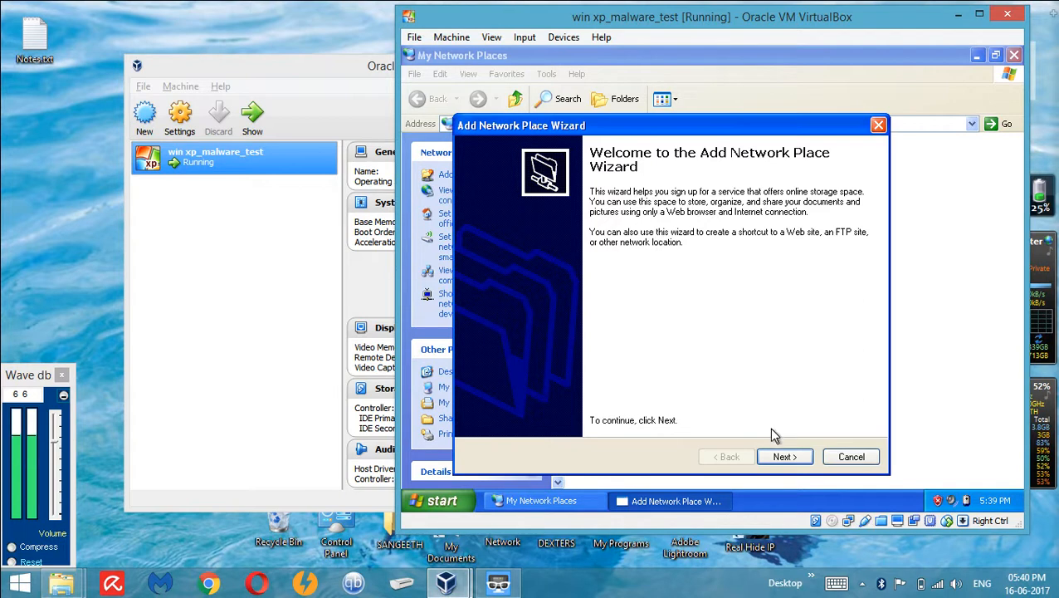
{"action": "left_click", "coordinate": [782, 456]}
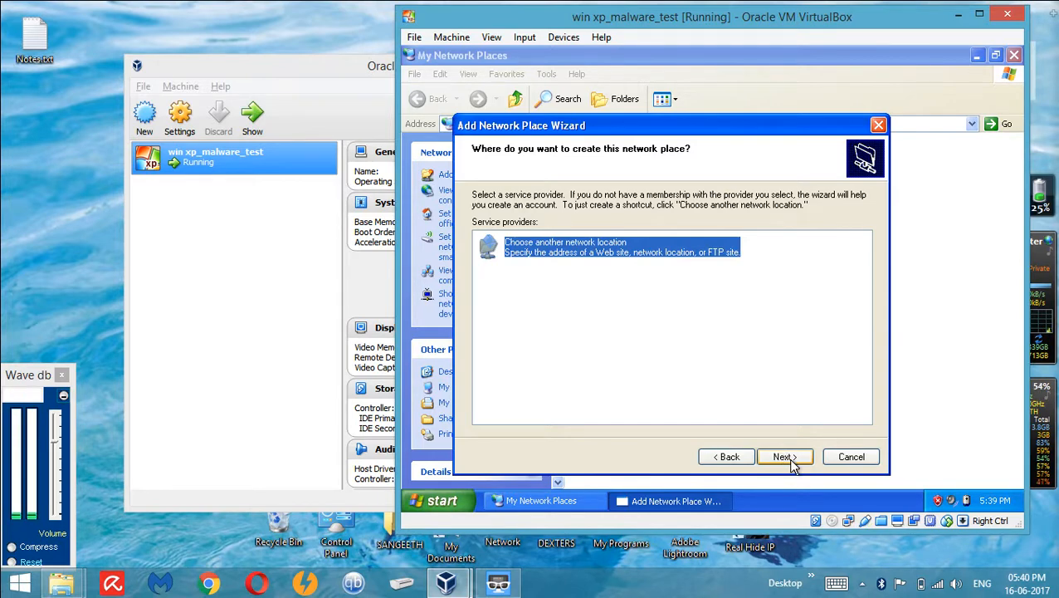
{"action": "left_click", "coordinate": [784, 457]}
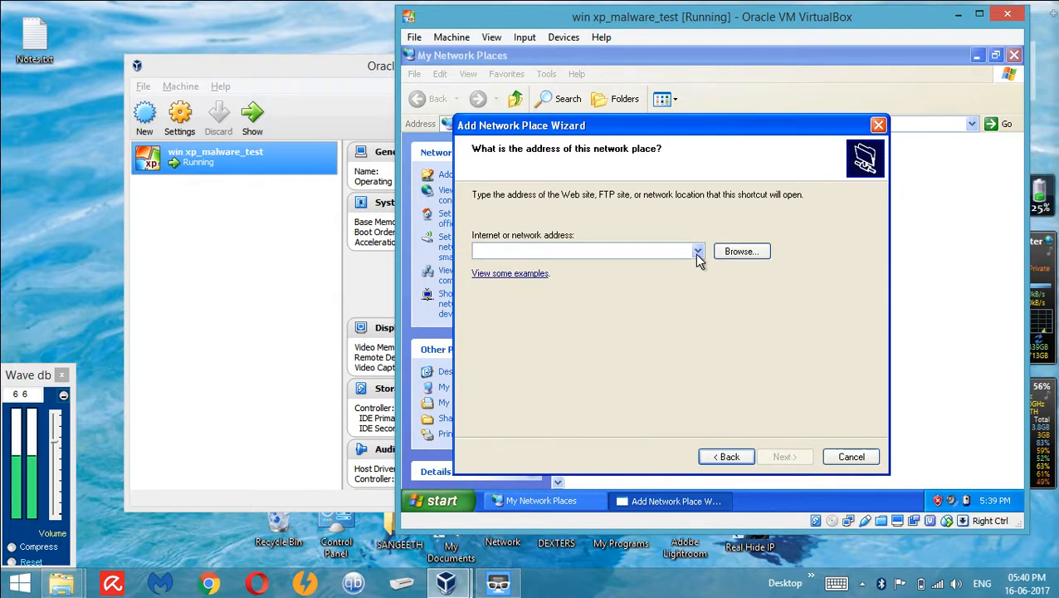
{"action": "left_click", "coordinate": [747, 254]}
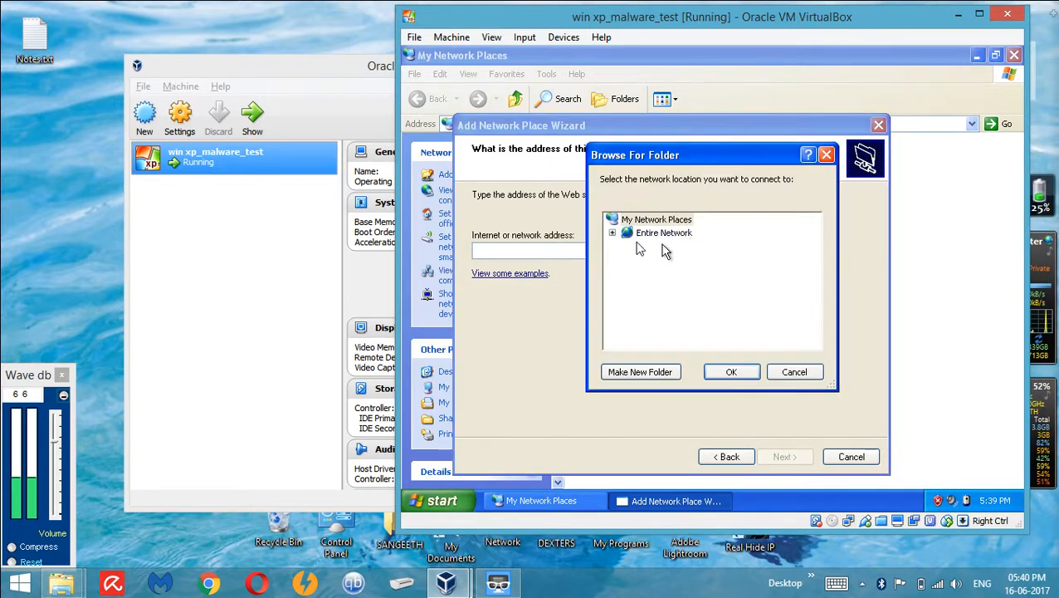
{"action": "left_click", "coordinate": [612, 234]}
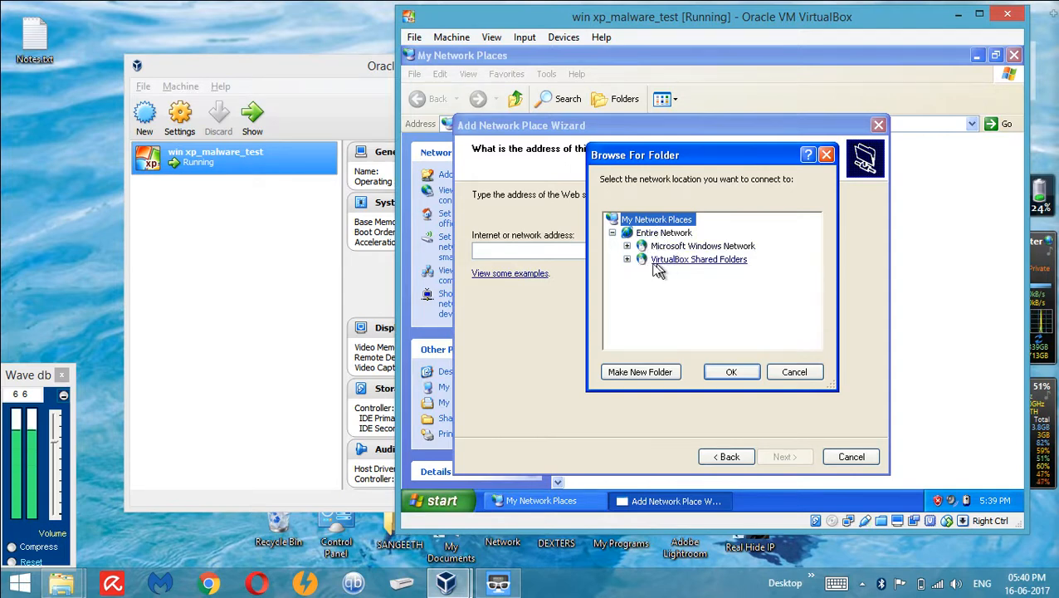
{"action": "left_click", "coordinate": [627, 260]}
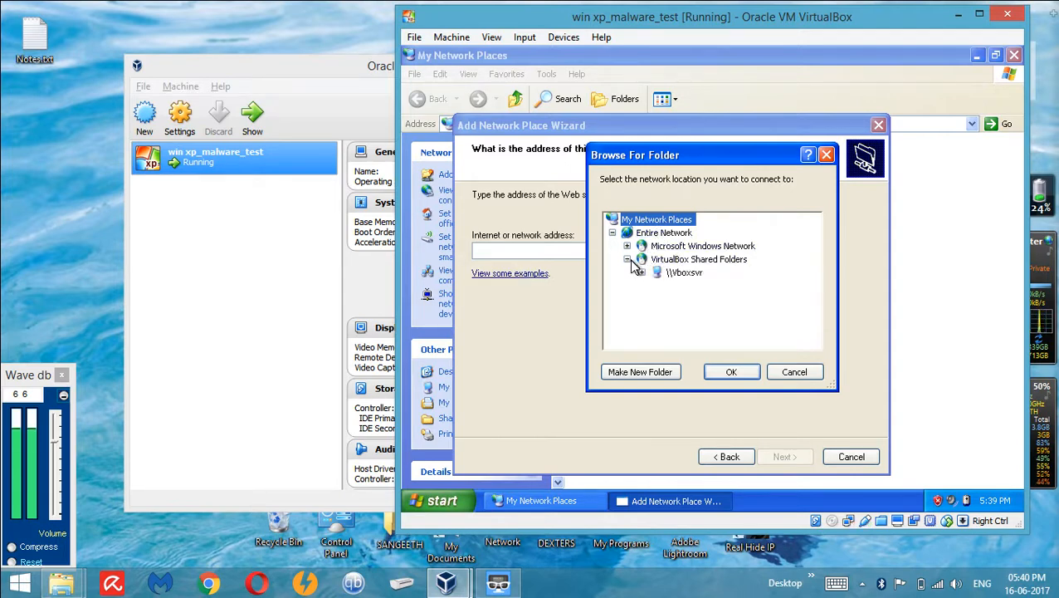
{"action": "left_click", "coordinate": [642, 273]}
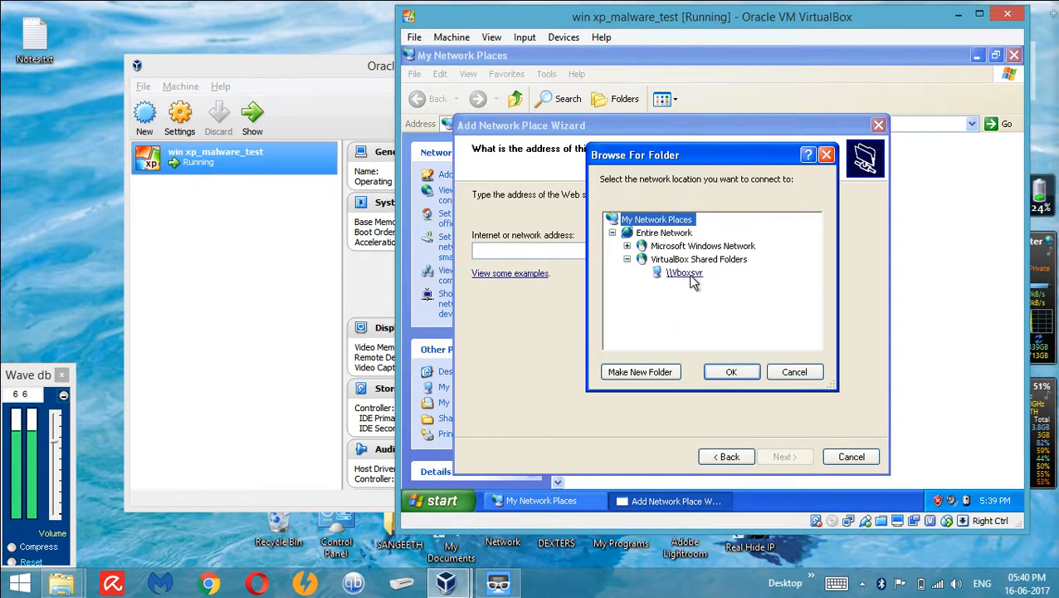
{"action": "left_click", "coordinate": [683, 273]}
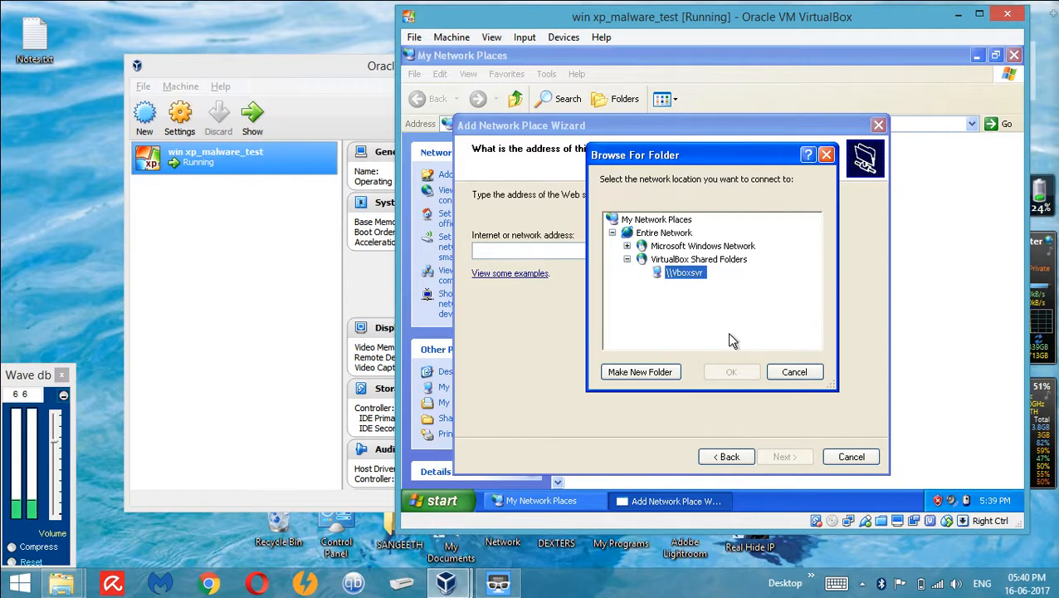
{"action": "left_click", "coordinate": [627, 260]}
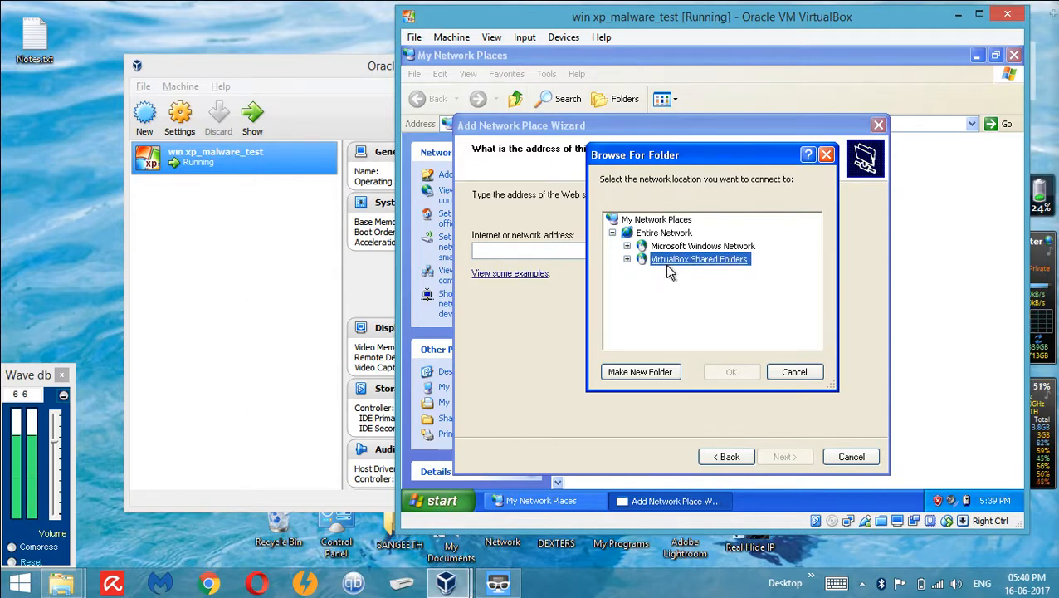
{"action": "double_click", "coordinate": [666, 265]}
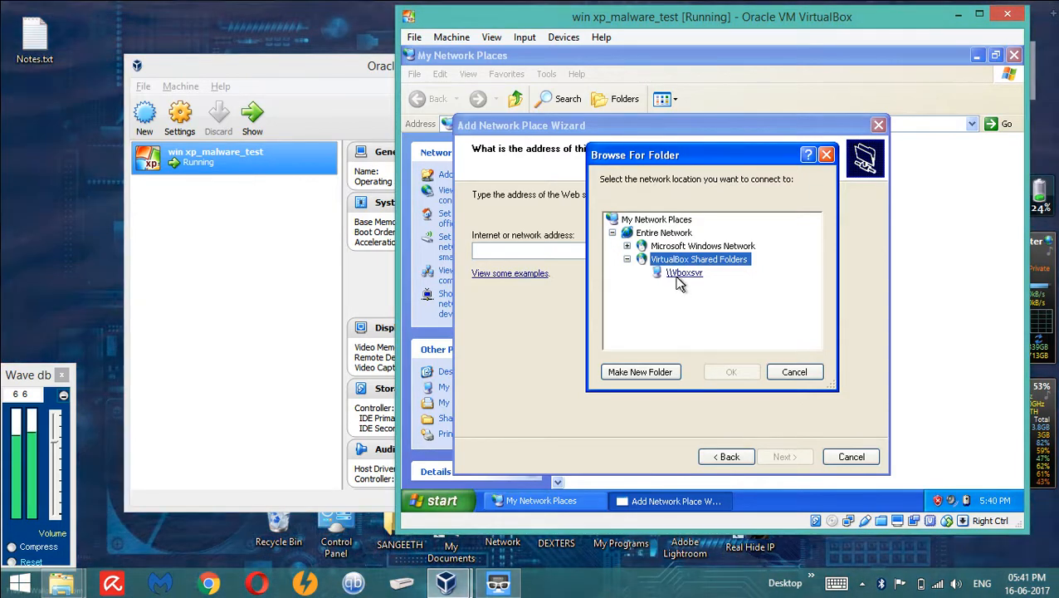
{"action": "left_click", "coordinate": [677, 276]}
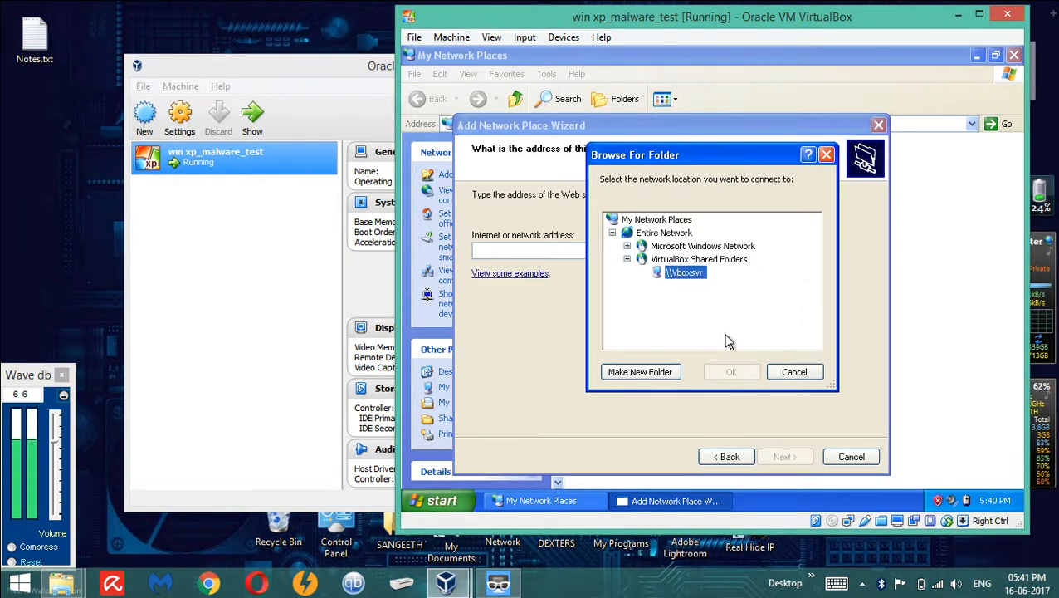
{"action": "left_click", "coordinate": [627, 259]}
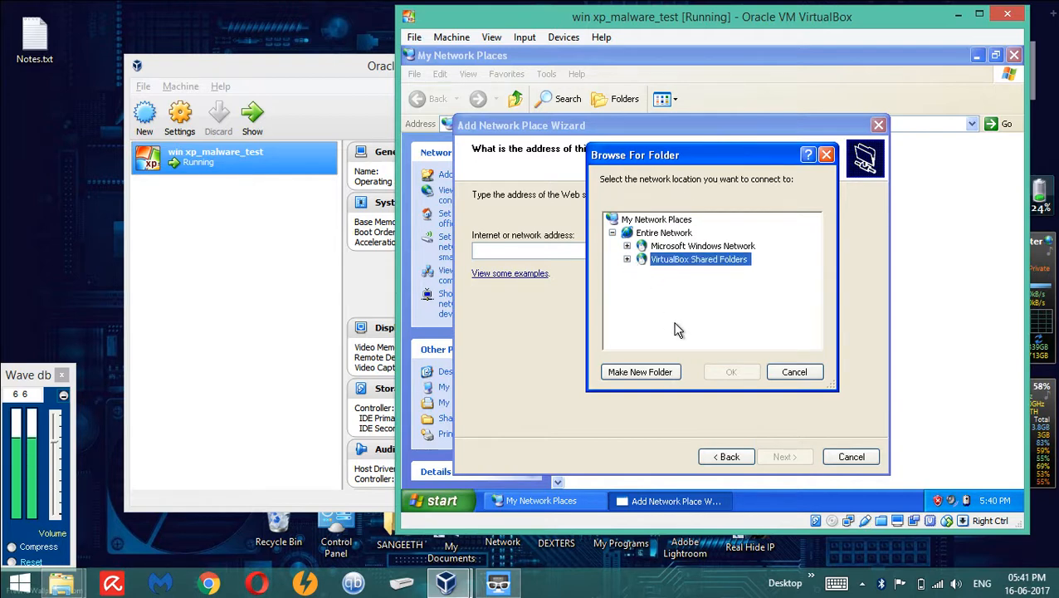
{"action": "left_click", "coordinate": [803, 374]}
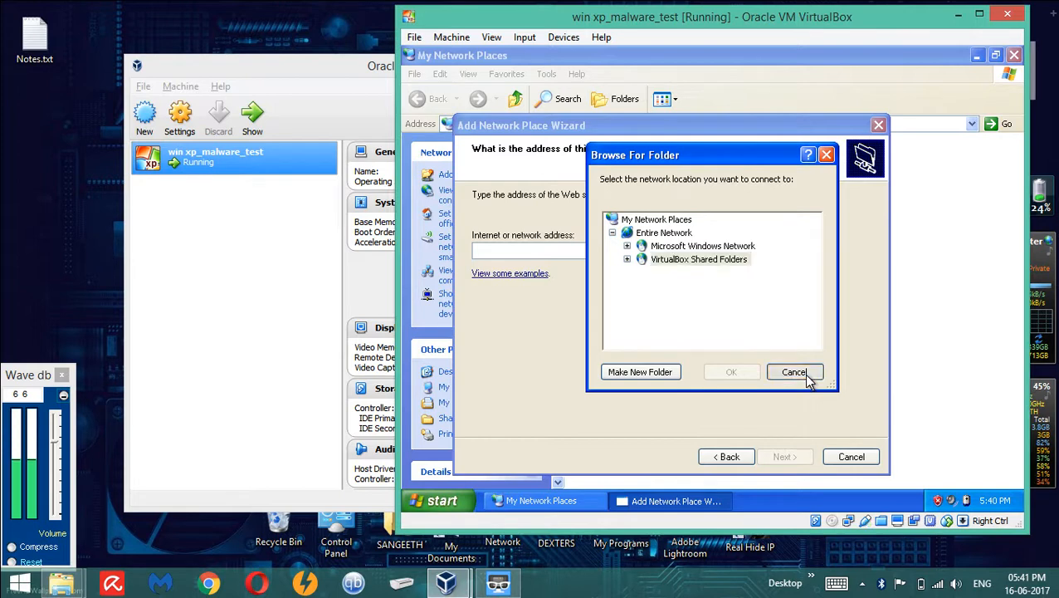
Browse the entire network to \\Vboxsvr under VirtualBox Shared Folders and set \\VBOXSVR\Virtual_Box_Shared as the network place's address.
{"action": "left_click", "coordinate": [741, 252]}
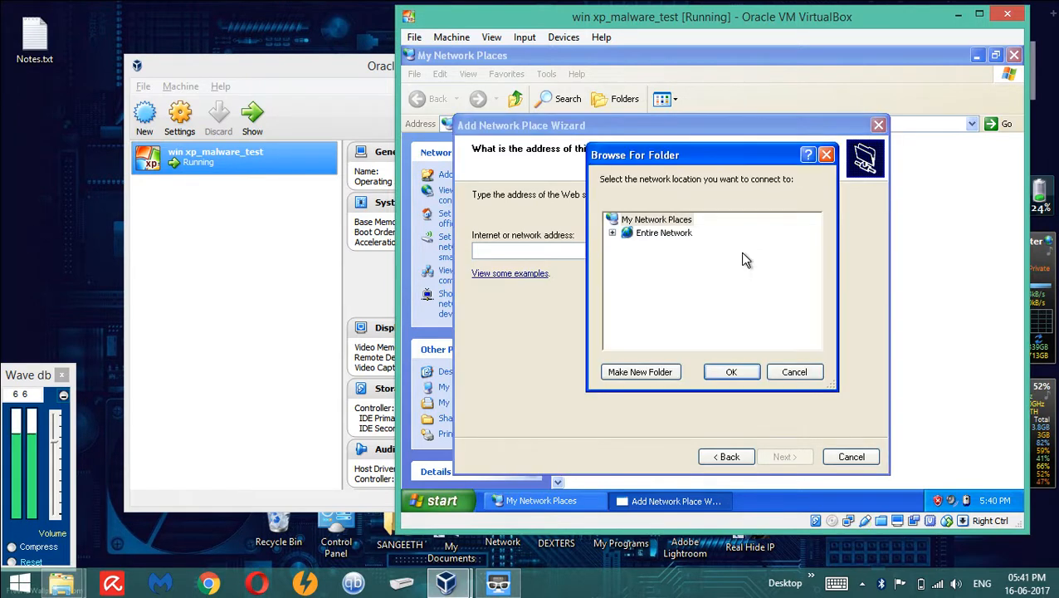
{"action": "left_click", "coordinate": [612, 232]}
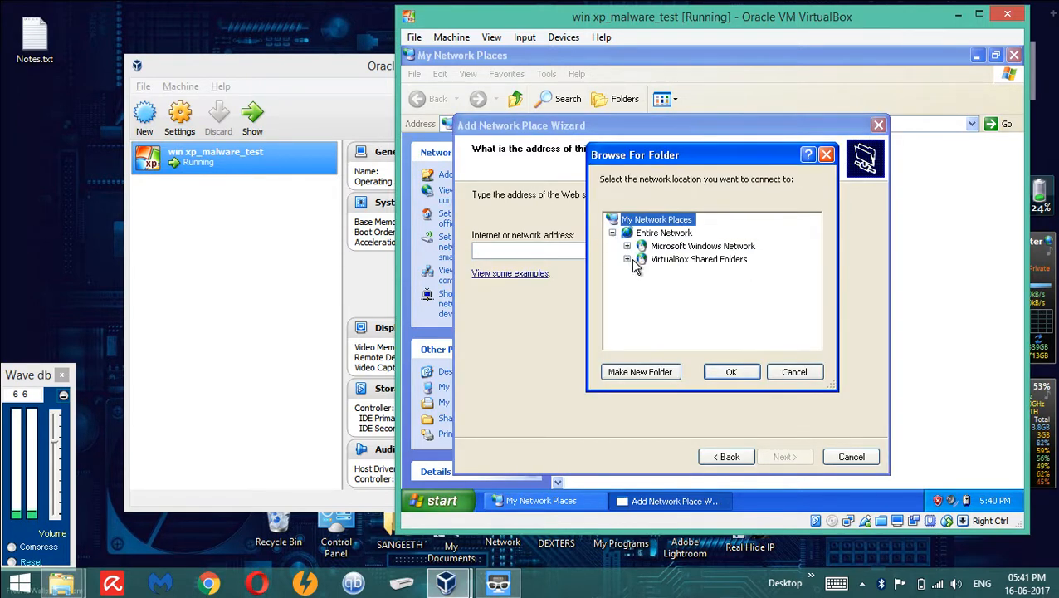
{"action": "left_click", "coordinate": [628, 259]}
{"action": "left_click", "coordinate": [678, 273]}
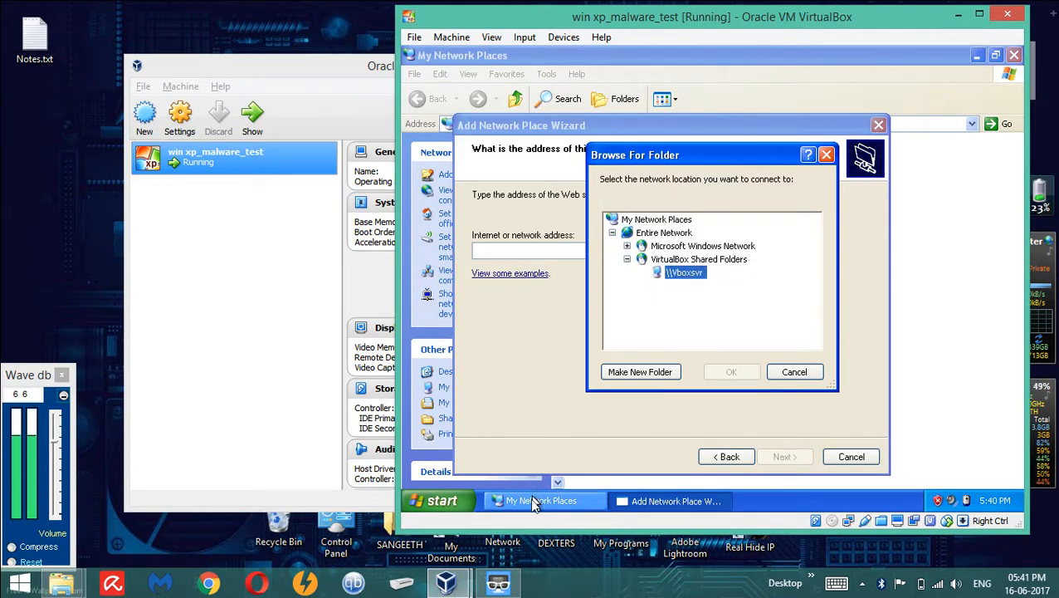
{"action": "left_click", "coordinate": [499, 581]}
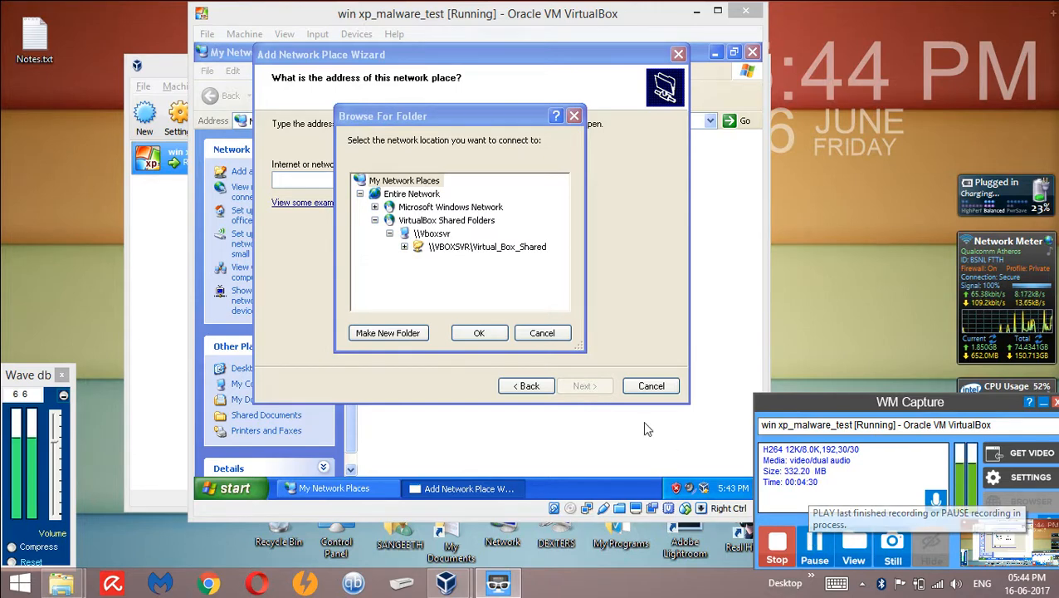
{"action": "left_click", "coordinate": [490, 247]}
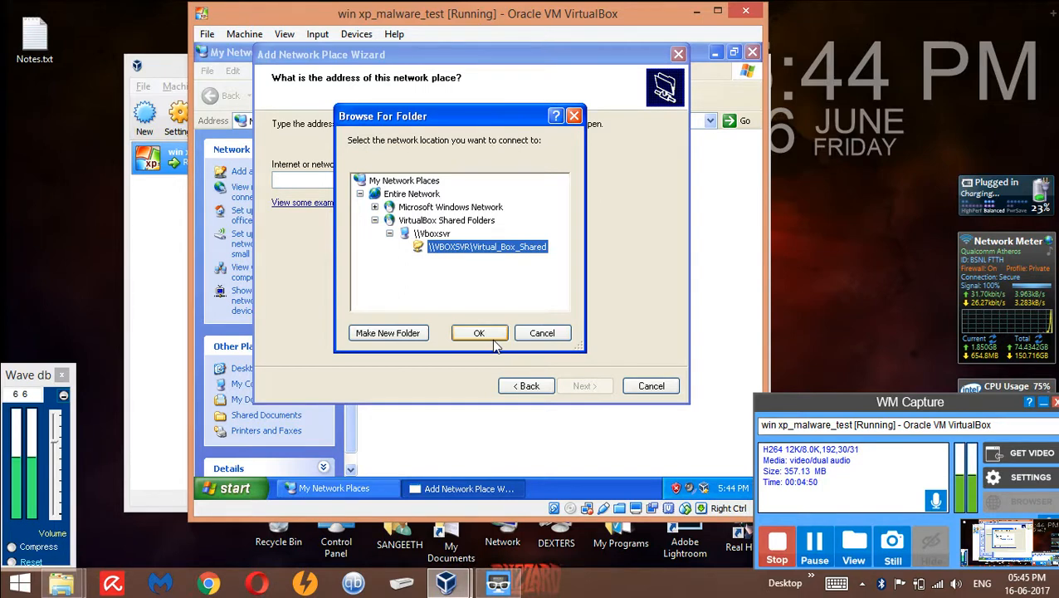
{"action": "left_click", "coordinate": [496, 246]}
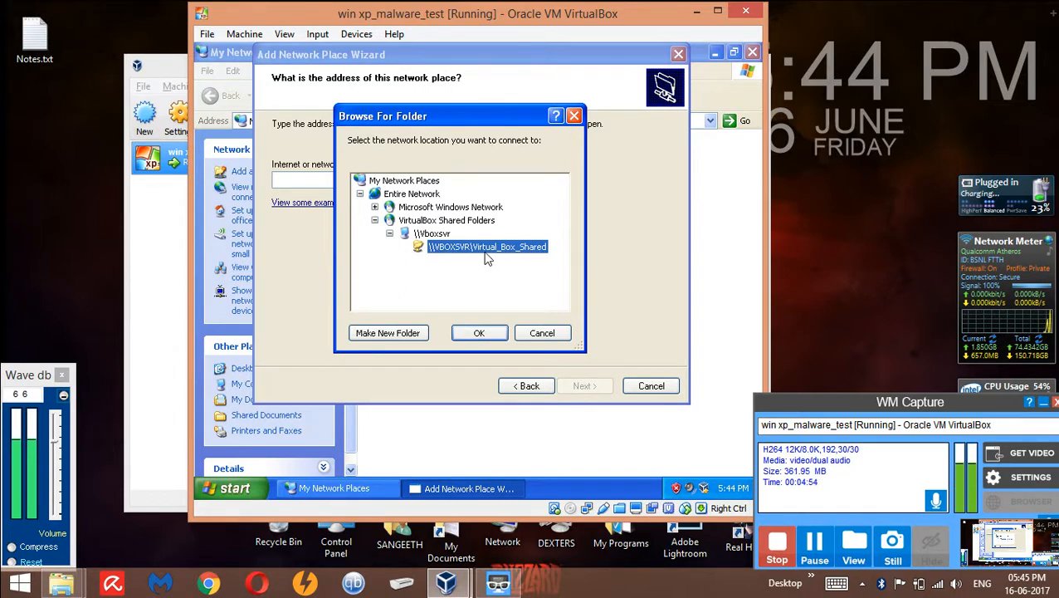
{"action": "left_click", "coordinate": [480, 330]}
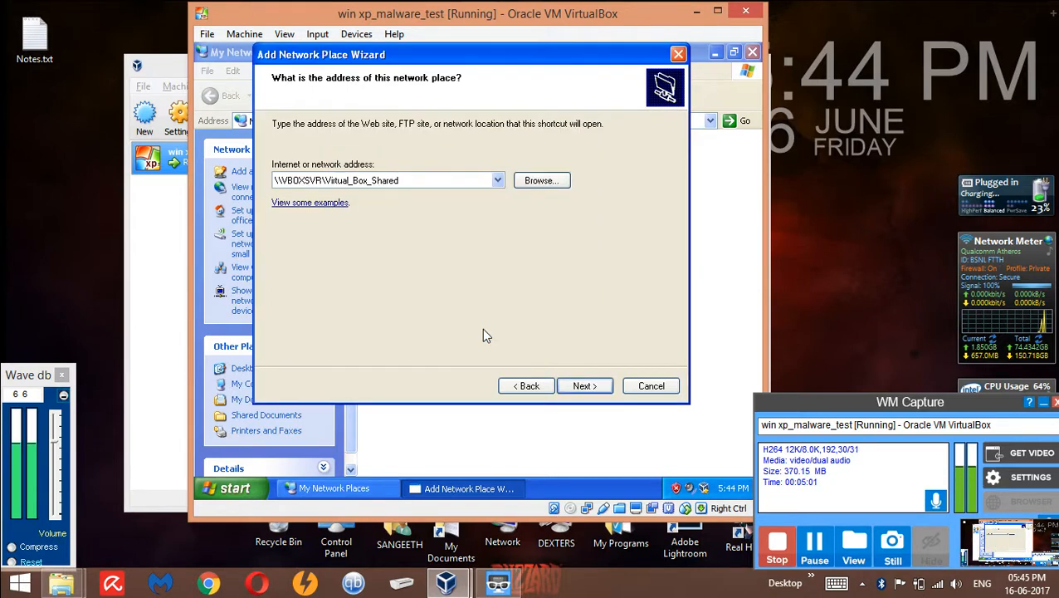
Keep the suggested name Virtual_Box_Shared on Vboxsvr and finish the wizard with the new network place set to open.
{"action": "left_click", "coordinate": [596, 388]}
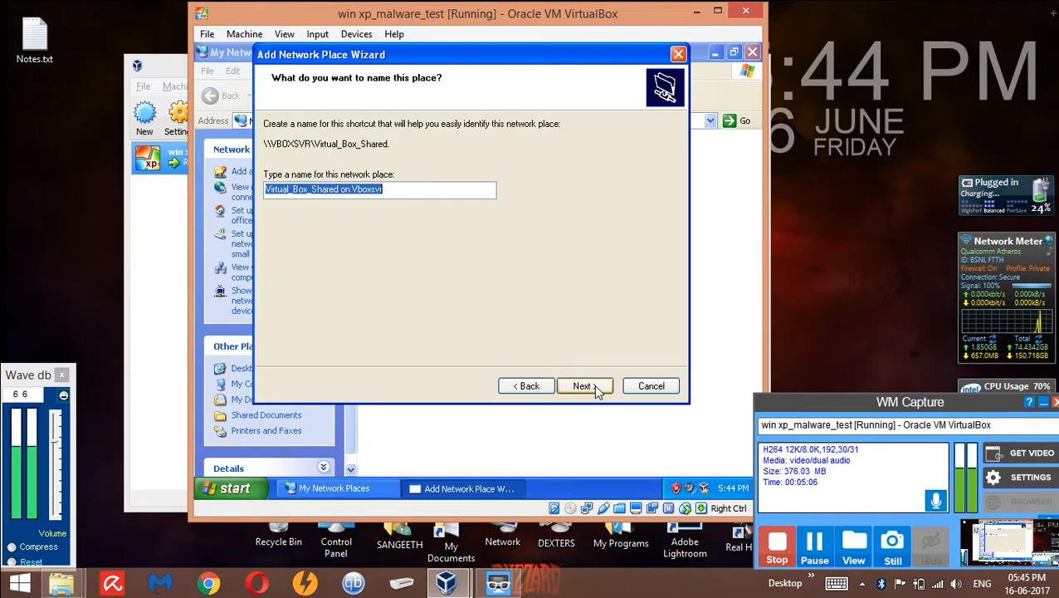
{"action": "left_click", "coordinate": [597, 390]}
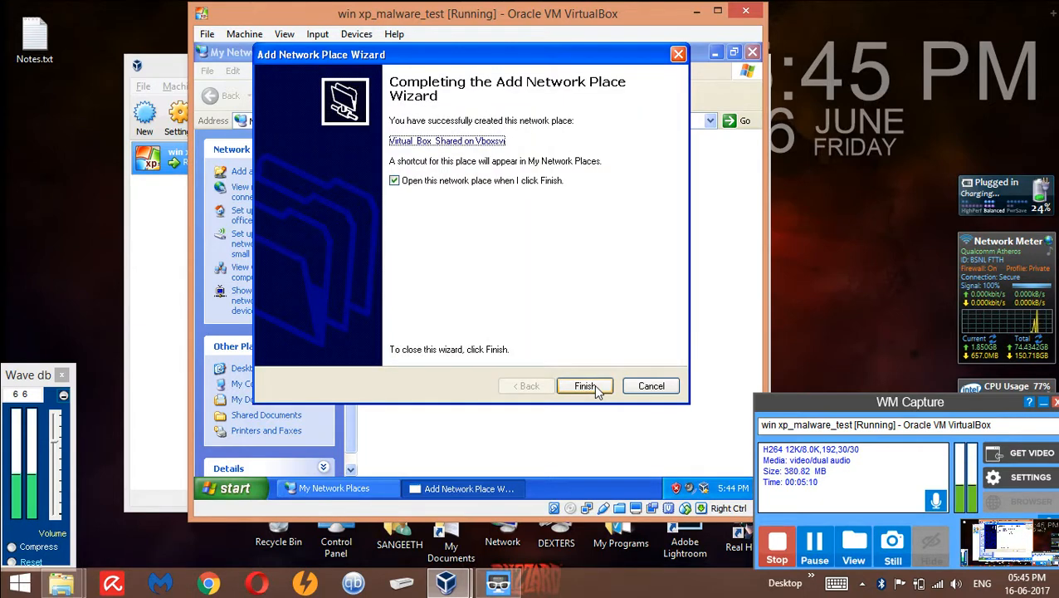
{"action": "left_click", "coordinate": [586, 386]}
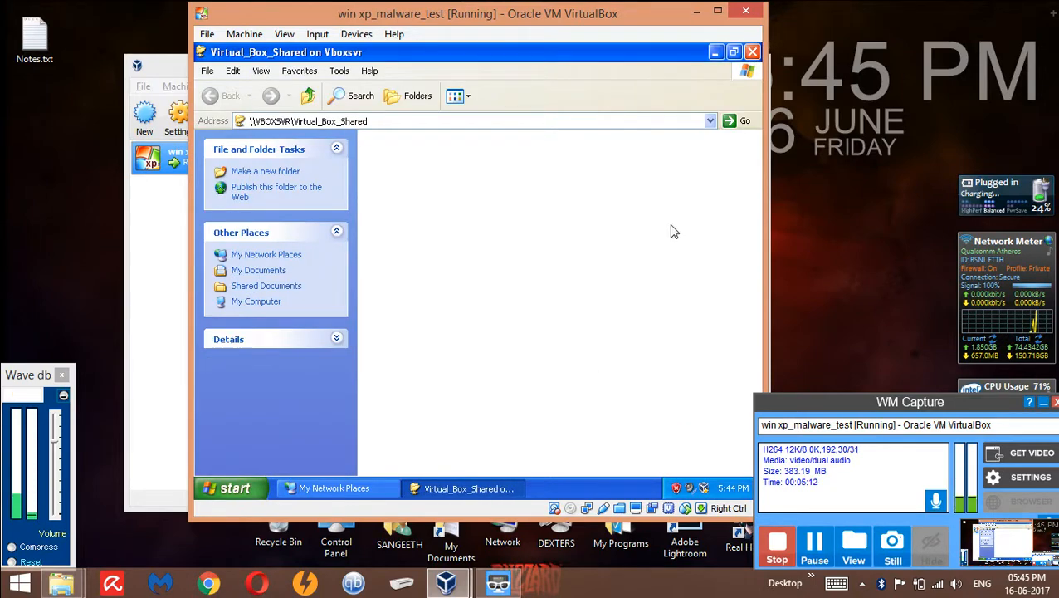
Restore the shared folder's window to a smaller size and close the My Network Places window.
{"action": "left_click", "coordinate": [733, 51]}
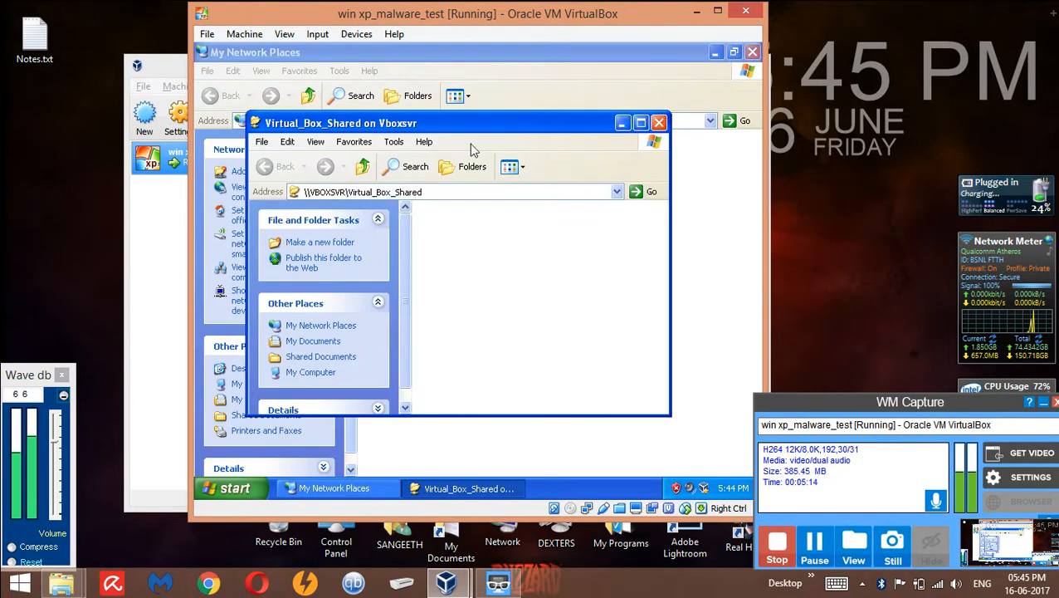
{"action": "left_click", "coordinate": [621, 123]}
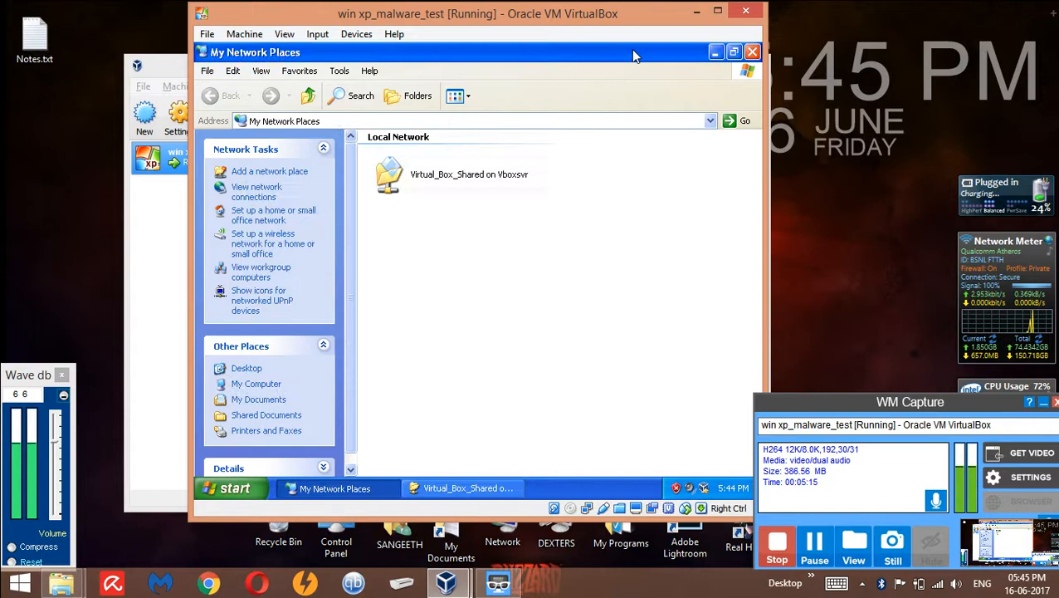
{"action": "left_click", "coordinate": [752, 52]}
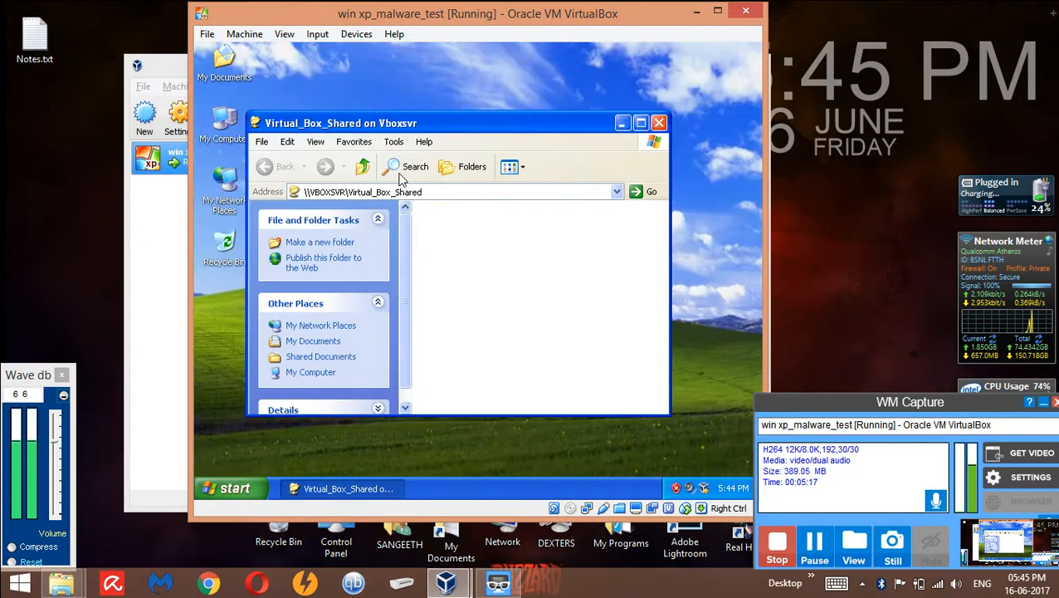
Open My Computer in the guest, check the contents of the Virtual_Box_Shared network drive (E:), and return to My Computer.
{"action": "left_click", "coordinate": [224, 141]}
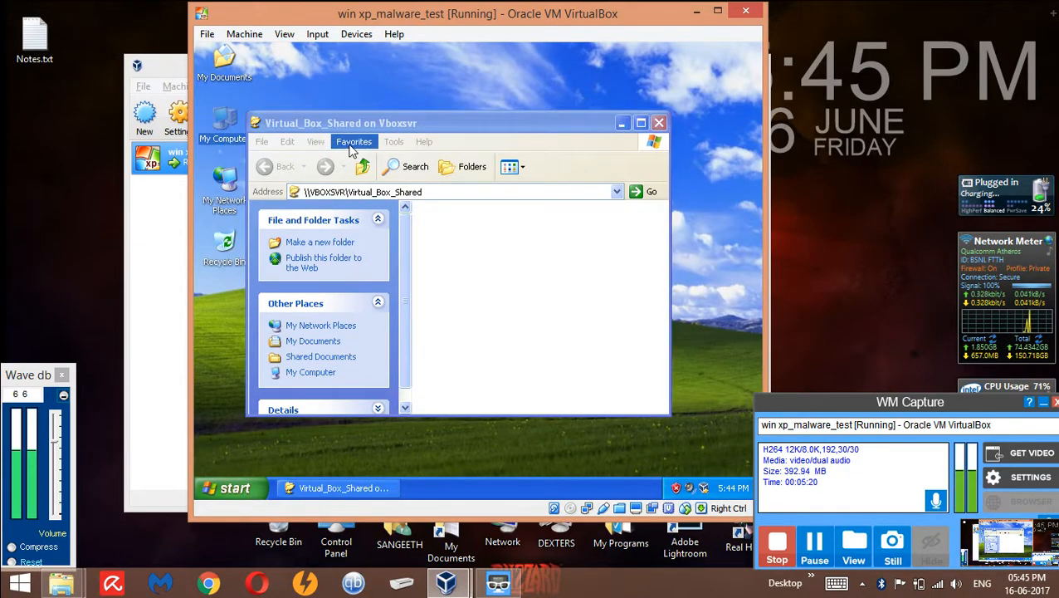
{"action": "double_click", "coordinate": [211, 133]}
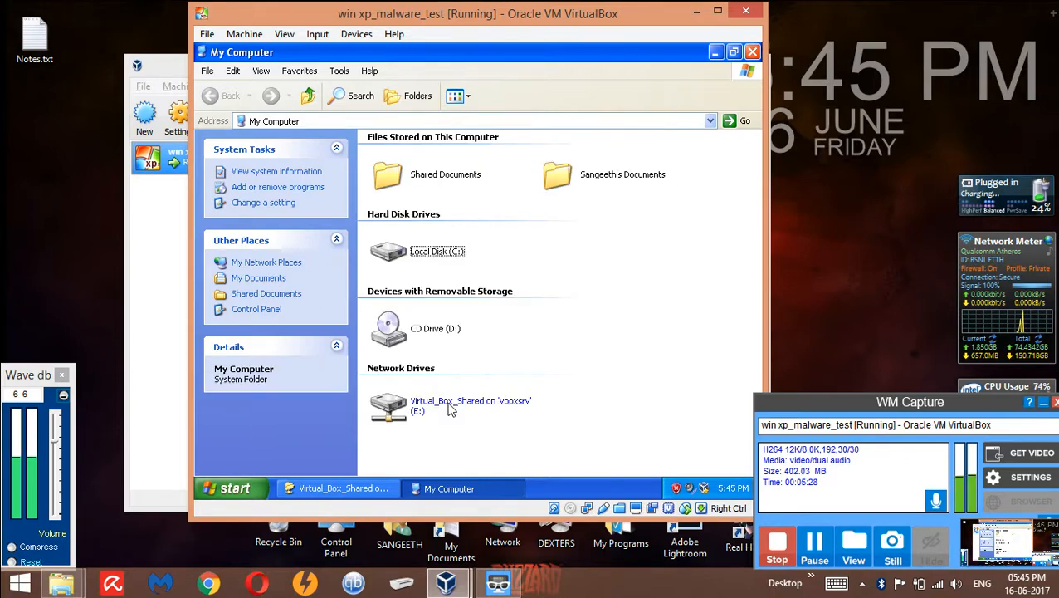
{"action": "mouse_move", "coordinate": [456, 412]}
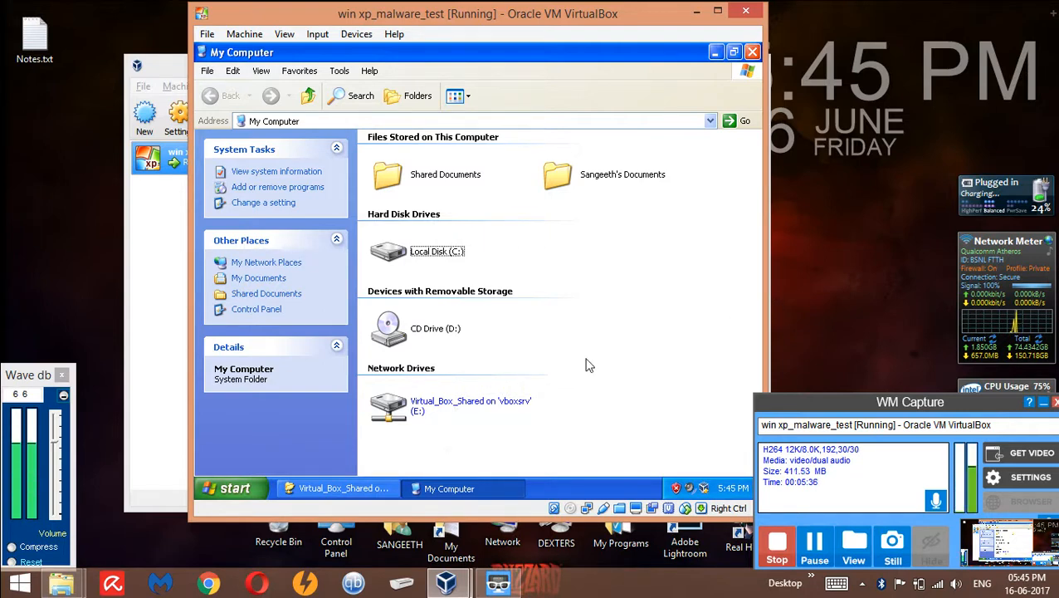
{"action": "mouse_move", "coordinate": [532, 404]}
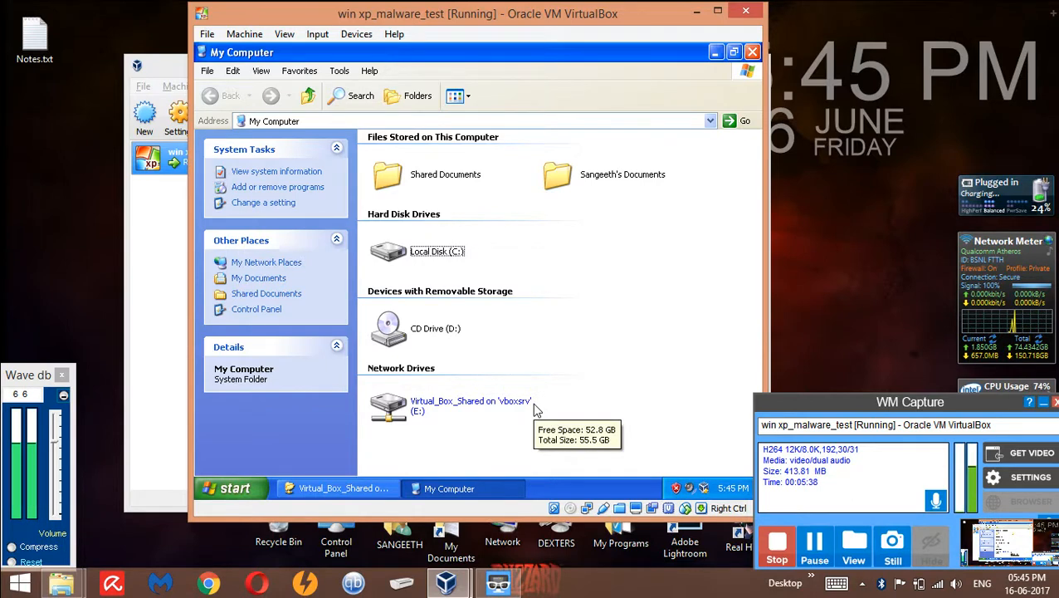
{"action": "double_click", "coordinate": [523, 408]}
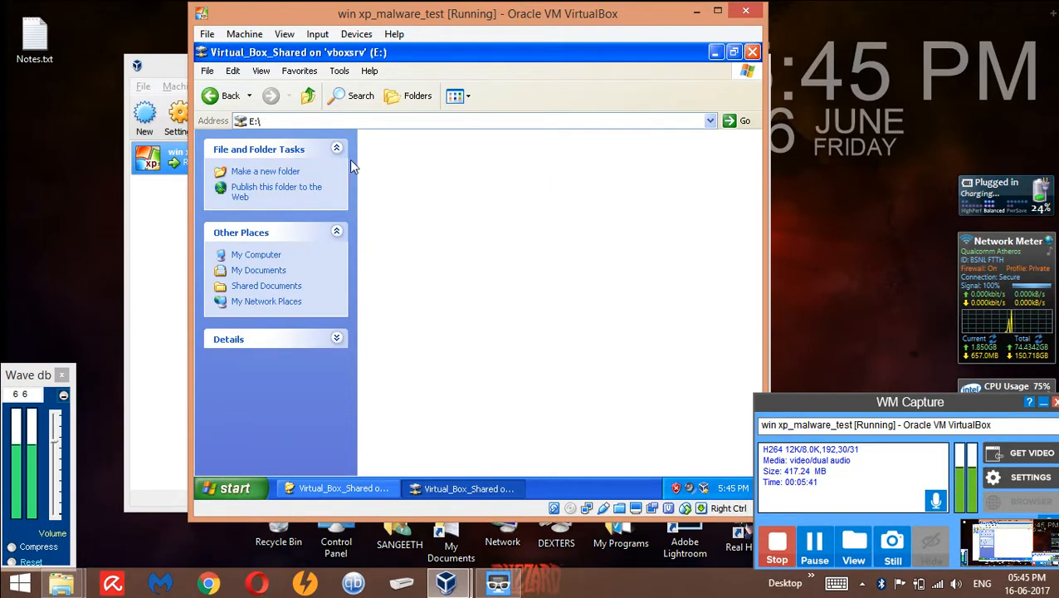
{"action": "left_click", "coordinate": [229, 98]}
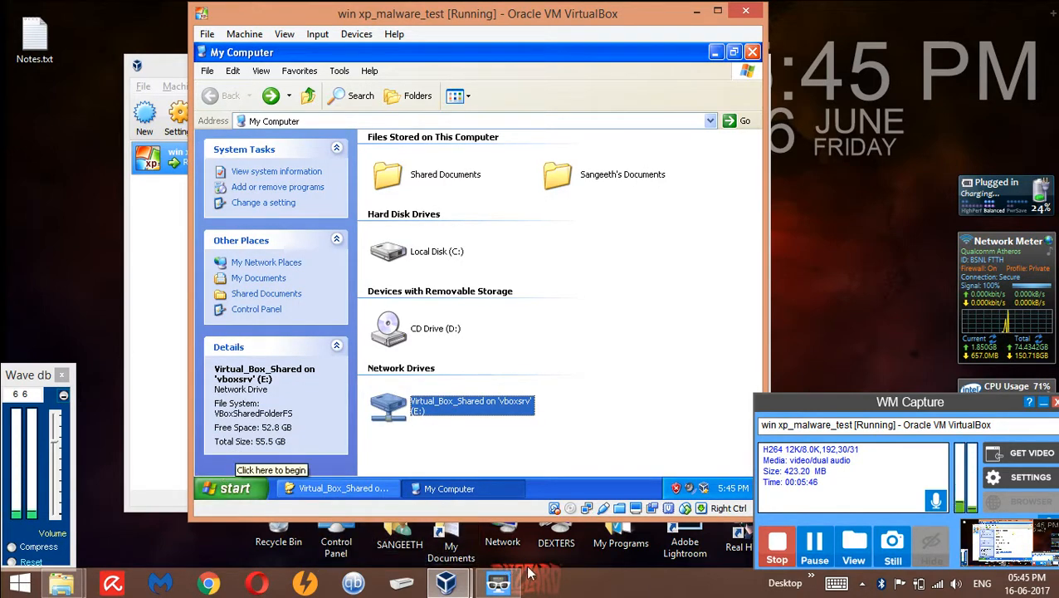
Open the WM recordings folder on the host computer's UBUNTU (I:) drive in File Explorer.
{"action": "left_click", "coordinate": [554, 550]}
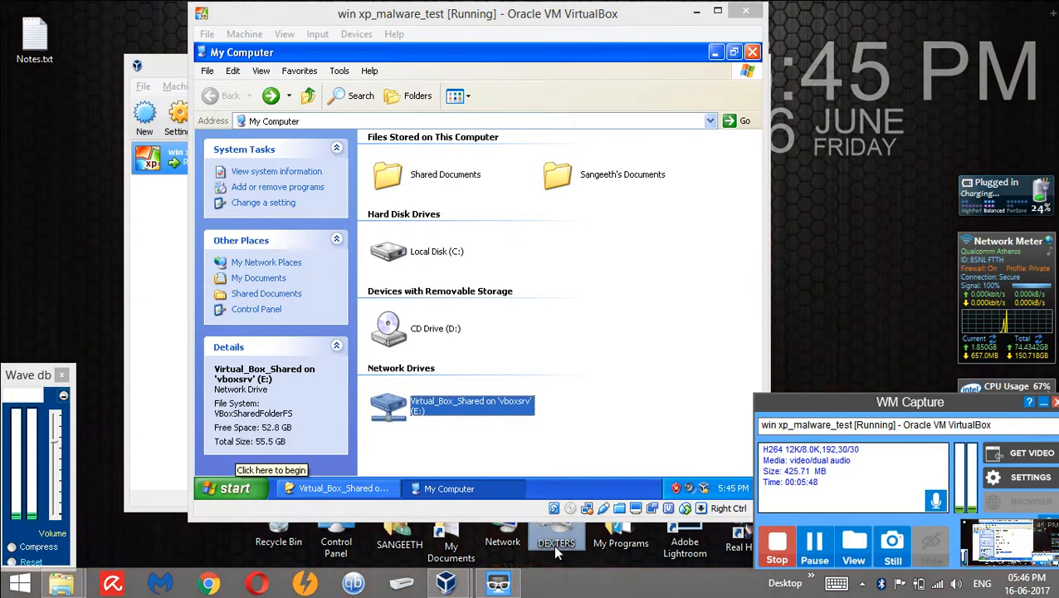
{"action": "double_click", "coordinate": [555, 551]}
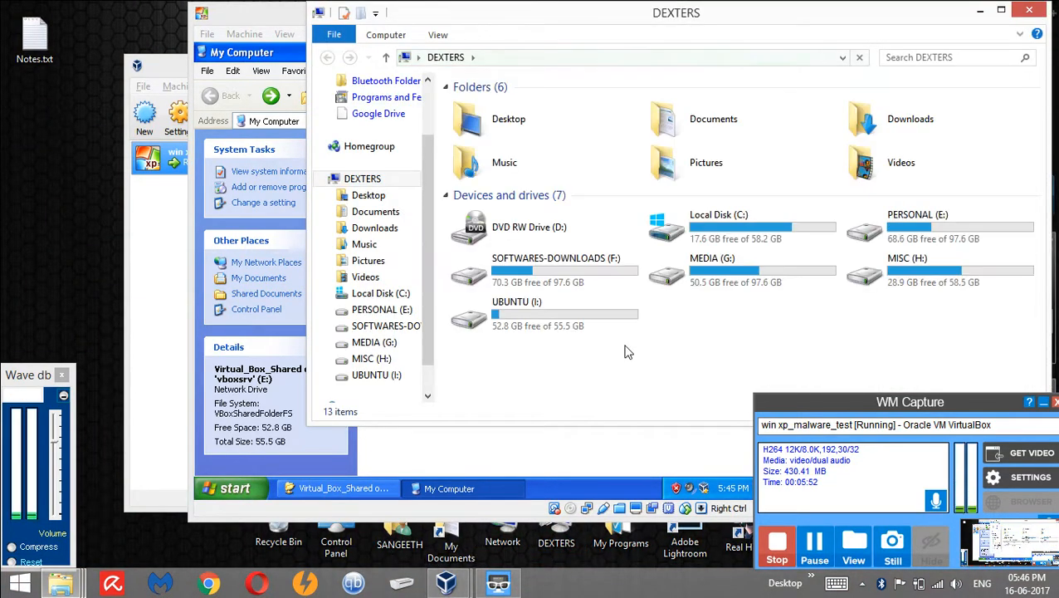
{"action": "left_click", "coordinate": [570, 311]}
{"action": "double_click", "coordinate": [571, 311]}
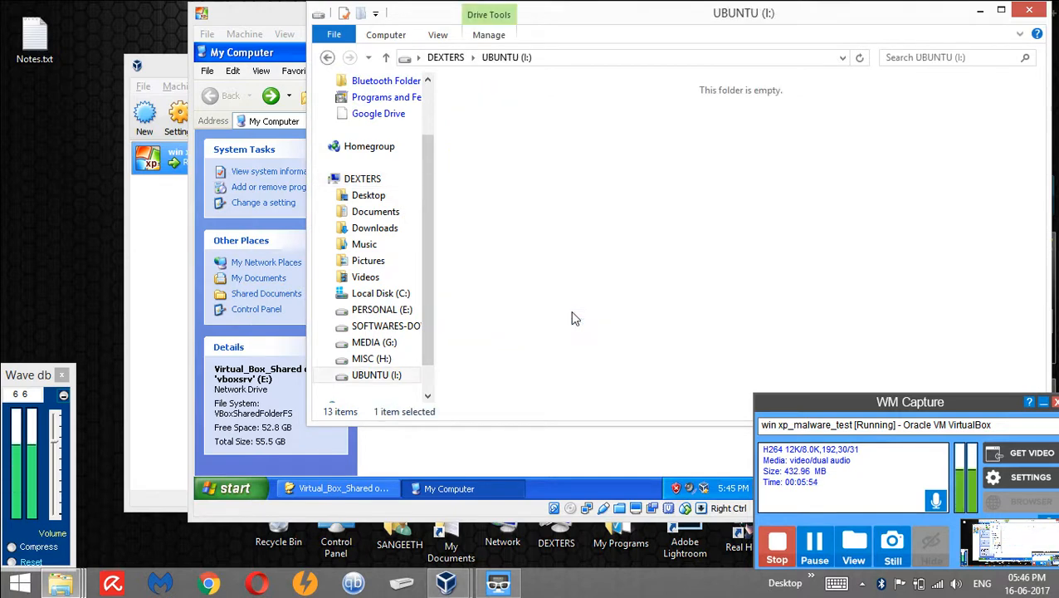
{"action": "double_click", "coordinate": [659, 158]}
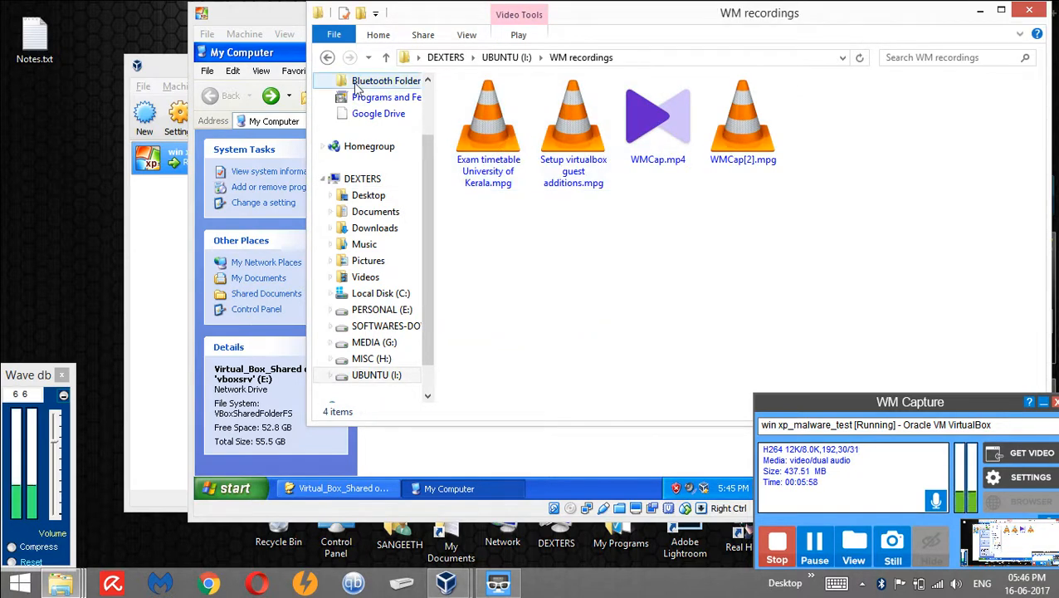
Copy WMCap.mp4 from WM recordings into the Virtual Box Shared folder on the UBUNTU (I:) drive.
{"action": "left_click", "coordinate": [651, 142]}
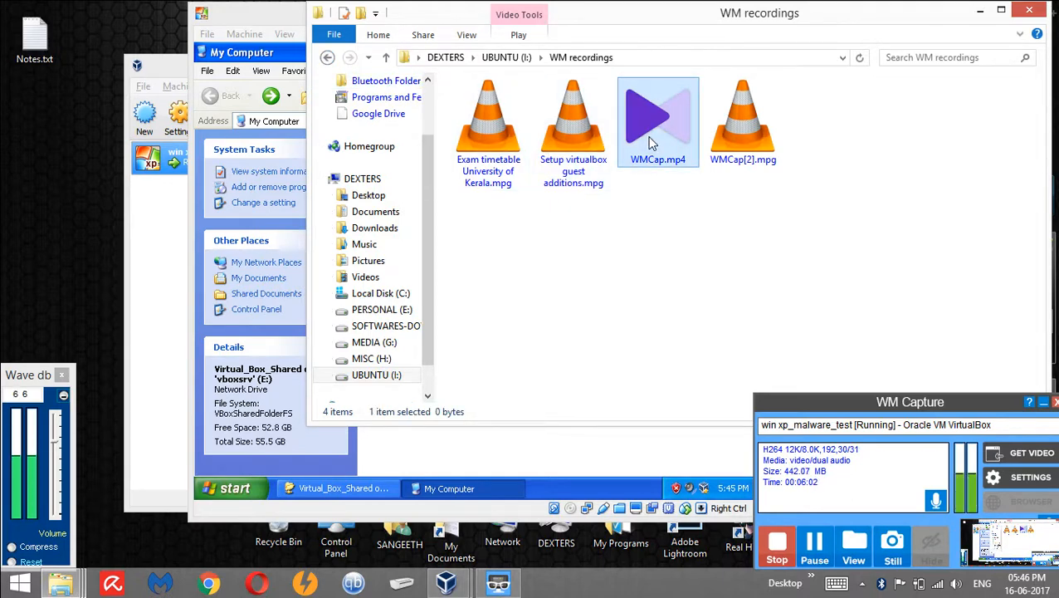
{"action": "left_click", "coordinate": [329, 60]}
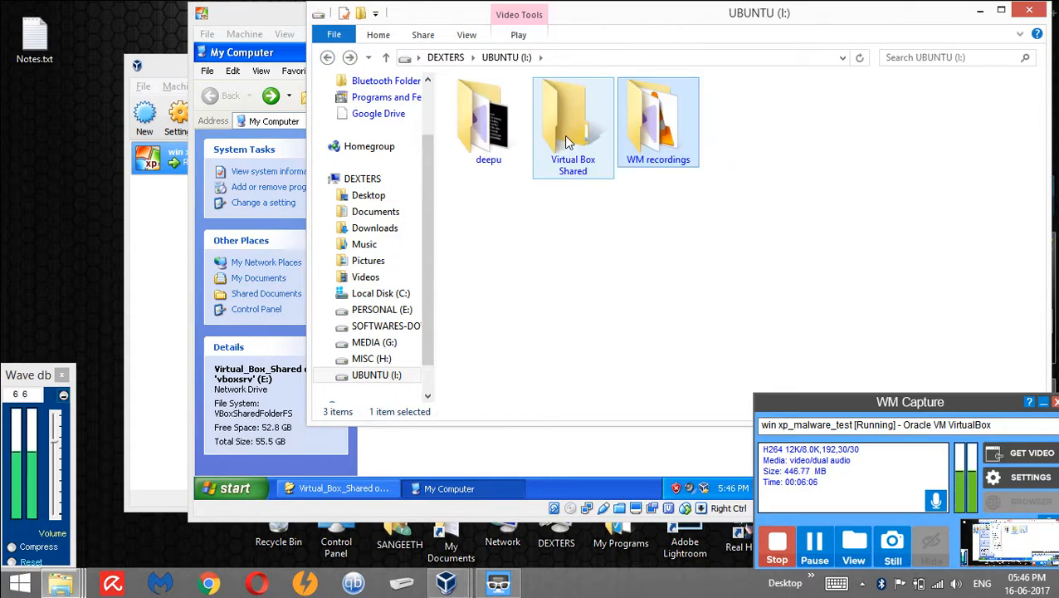
{"action": "double_click", "coordinate": [563, 134]}
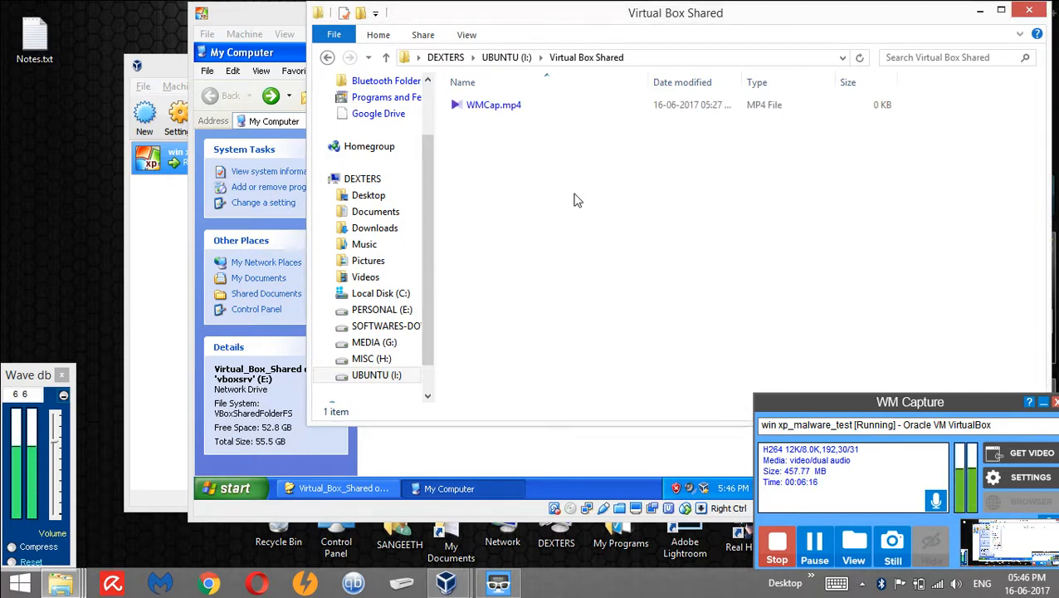
Switch back to the Windows XP guest and open the Virtual_Box_Shared network drive (E:) to check for WMCap.mp4.
{"action": "left_click", "coordinate": [568, 459]}
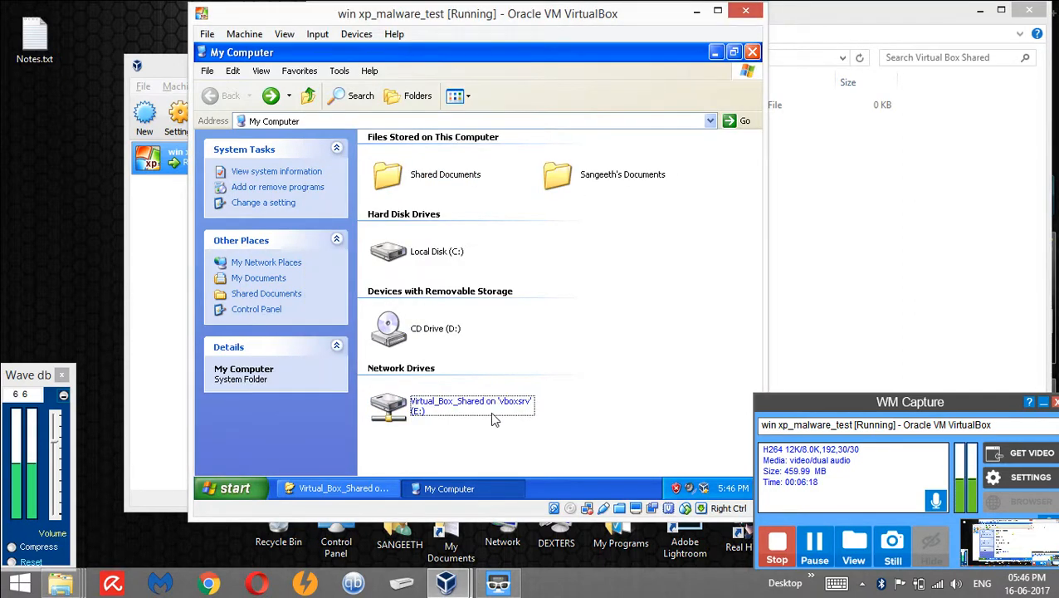
{"action": "left_click", "coordinate": [492, 418]}
{"action": "left_click", "coordinate": [836, 268]}
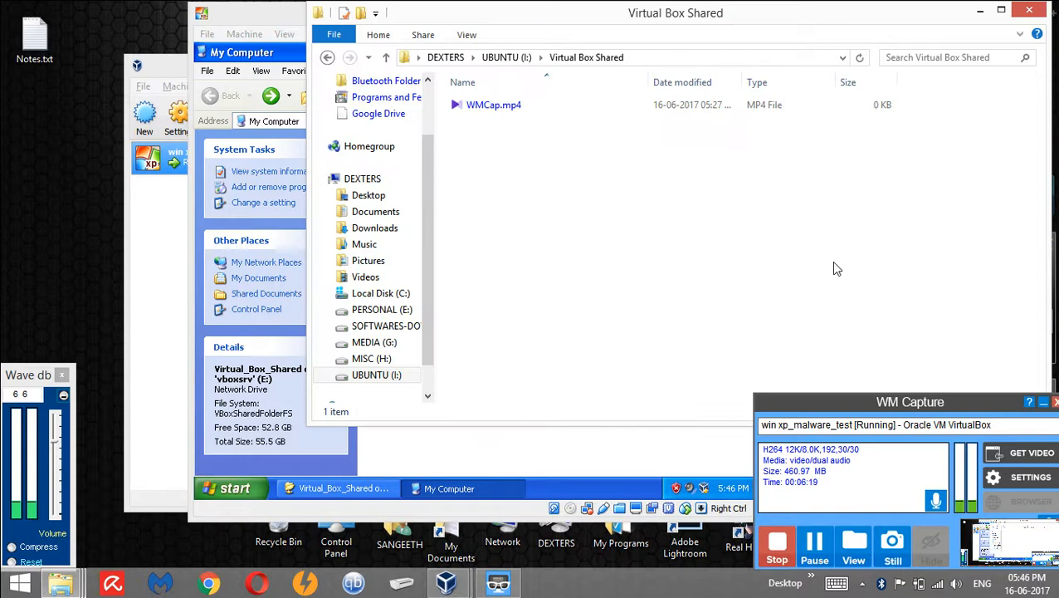
{"action": "left_click", "coordinate": [487, 447]}
{"action": "double_click", "coordinate": [476, 409]}
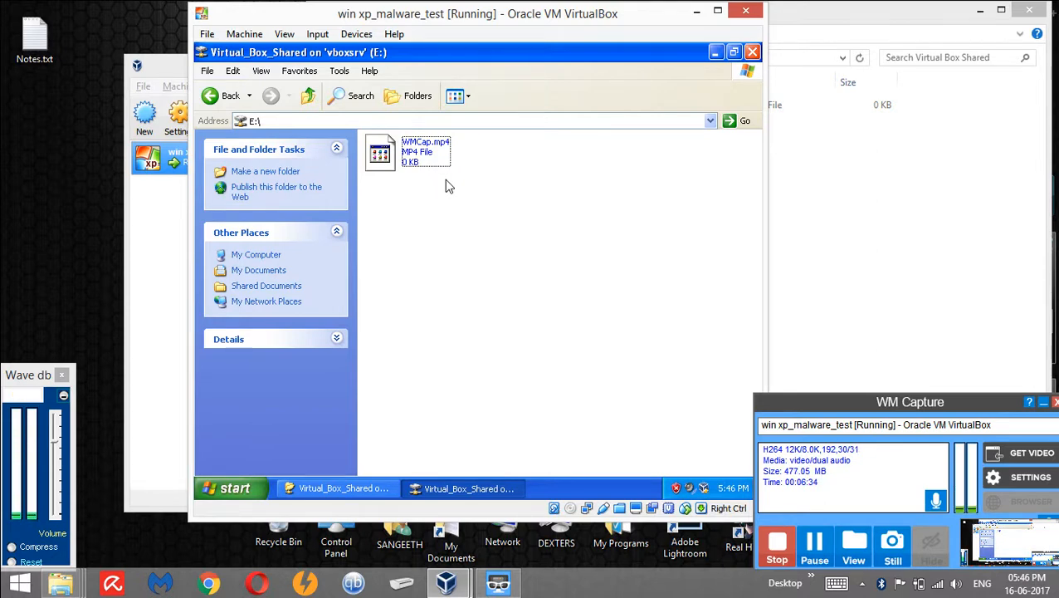
{"action": "left_click", "coordinate": [1044, 402]}
{"action": "left_click", "coordinate": [1044, 403]}
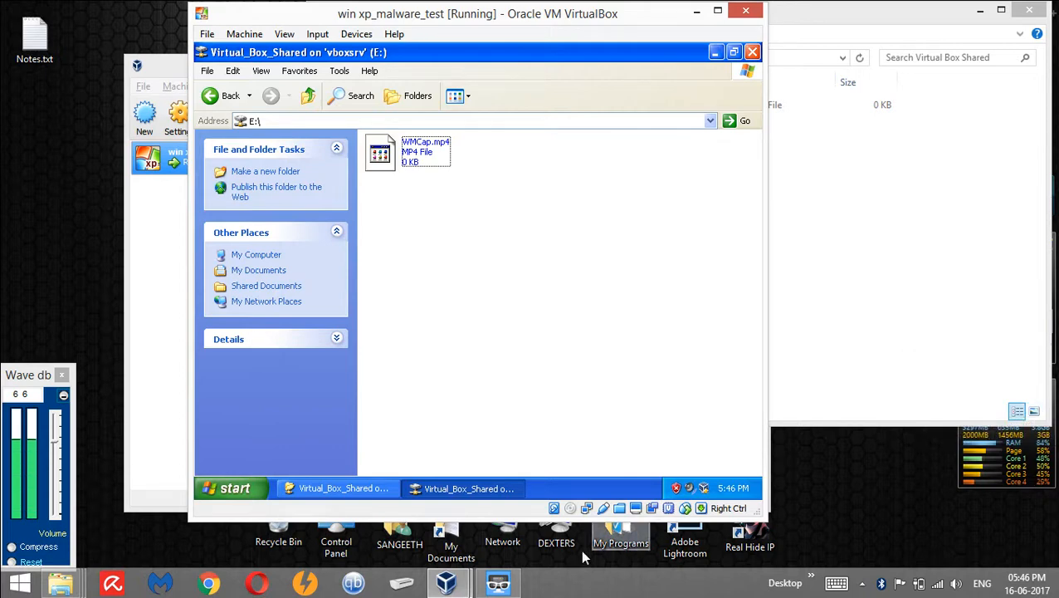
{"action": "left_click", "coordinate": [514, 573]}
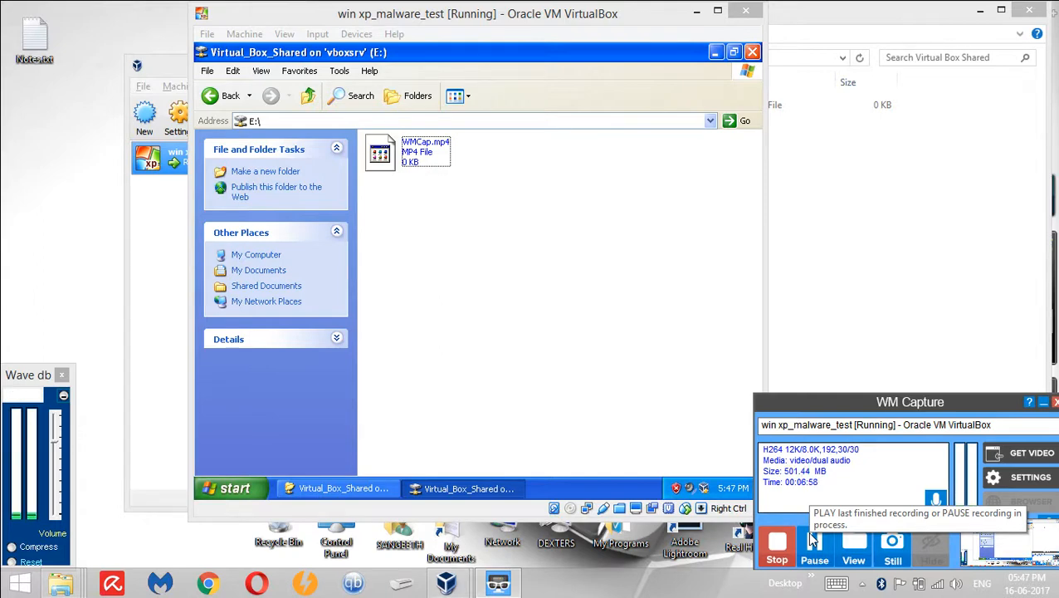
{"action": "left_click", "coordinate": [780, 548]}
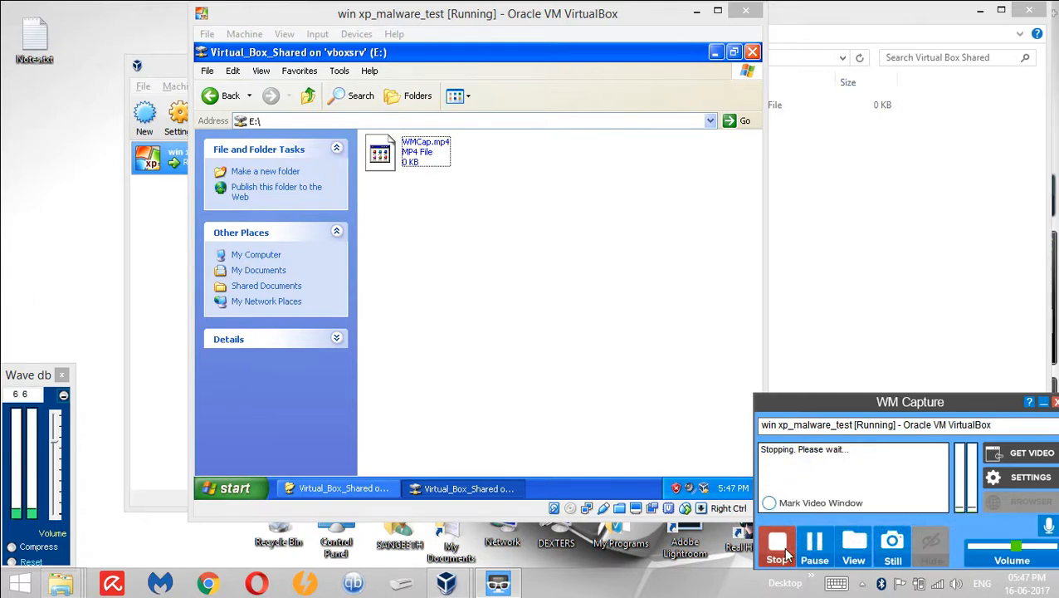